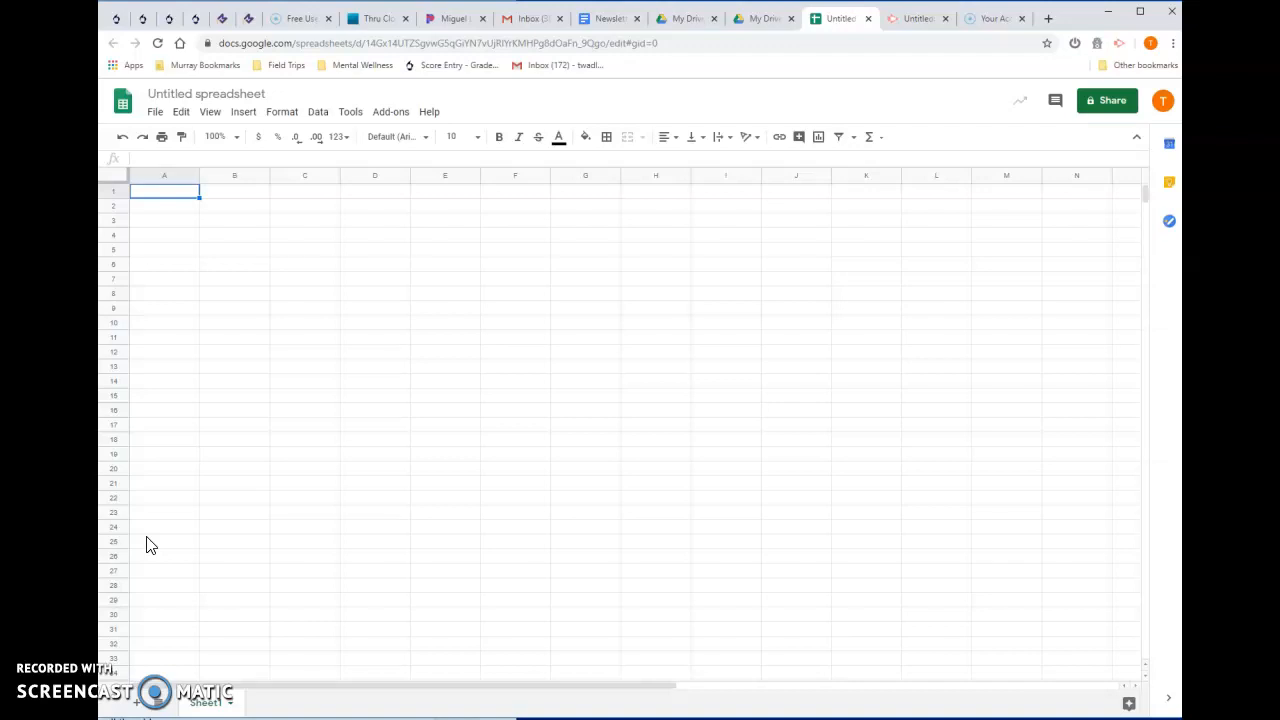
Name the spreadsheet Battleship and rename its first sheet My Base.
{"action": "left_click", "coordinate": [182, 93]}
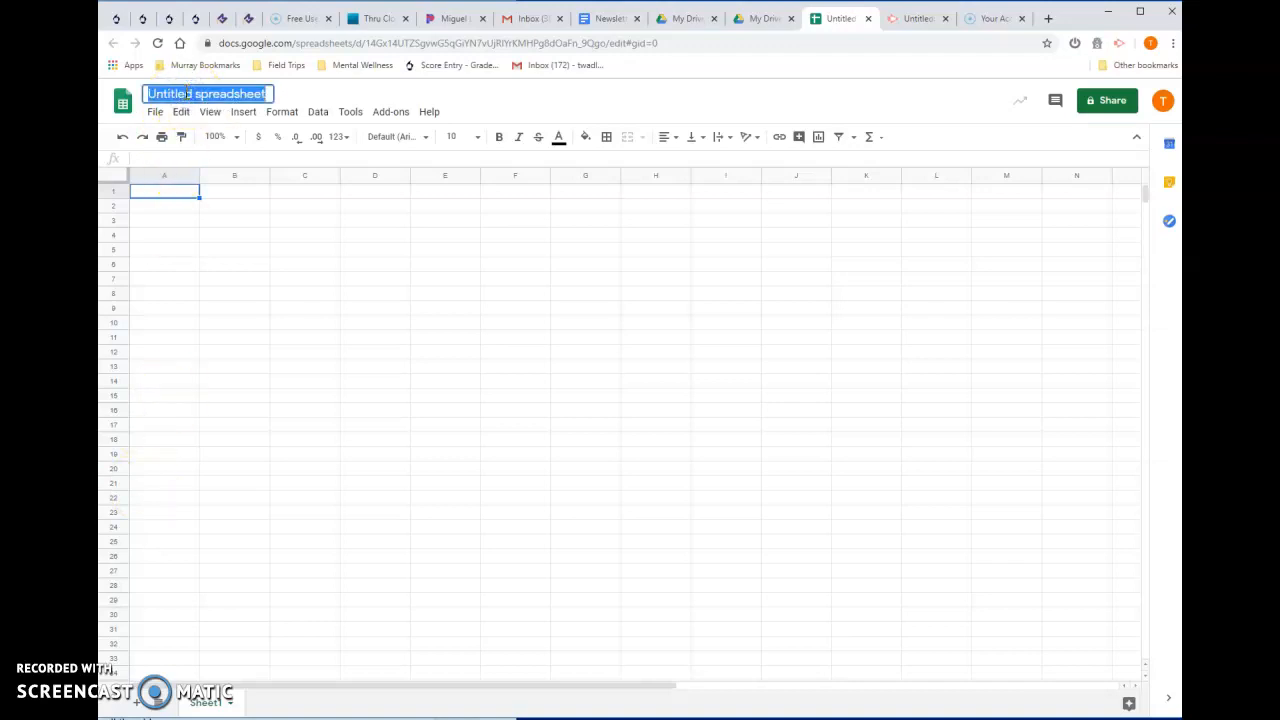
{"action": "type", "text": "Battleship"}
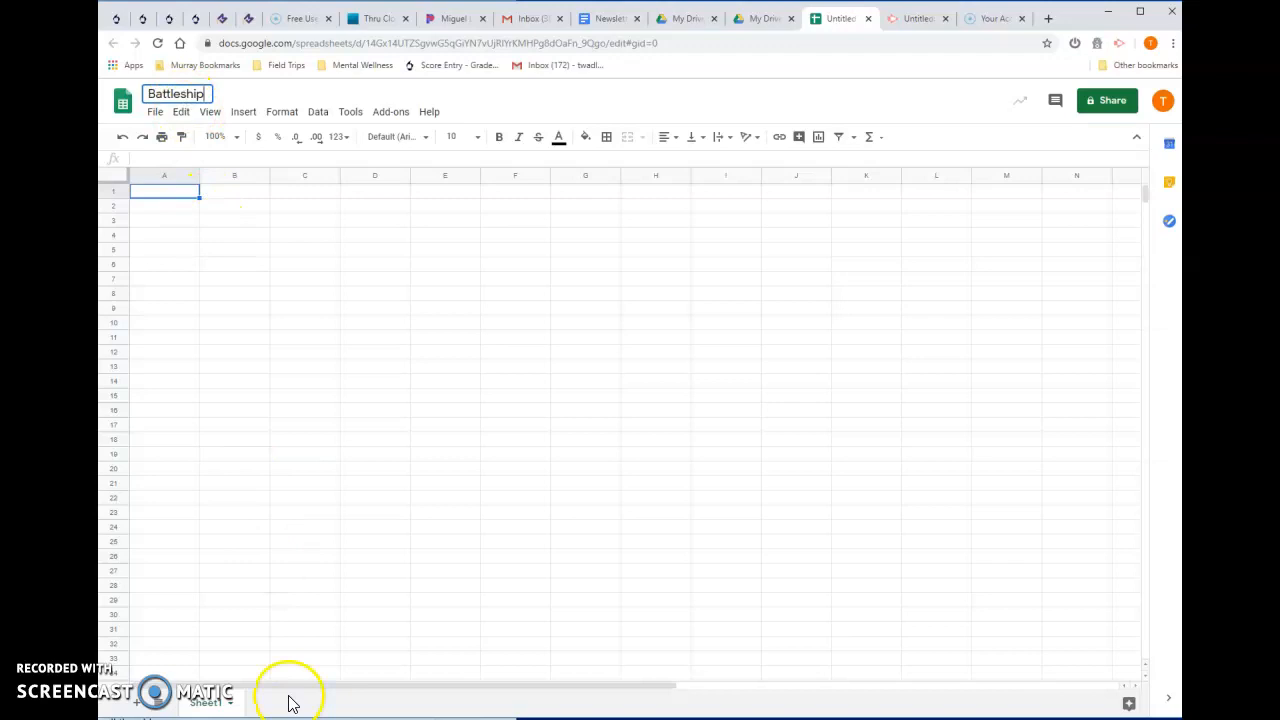
{"action": "double_click", "coordinate": [211, 704]}
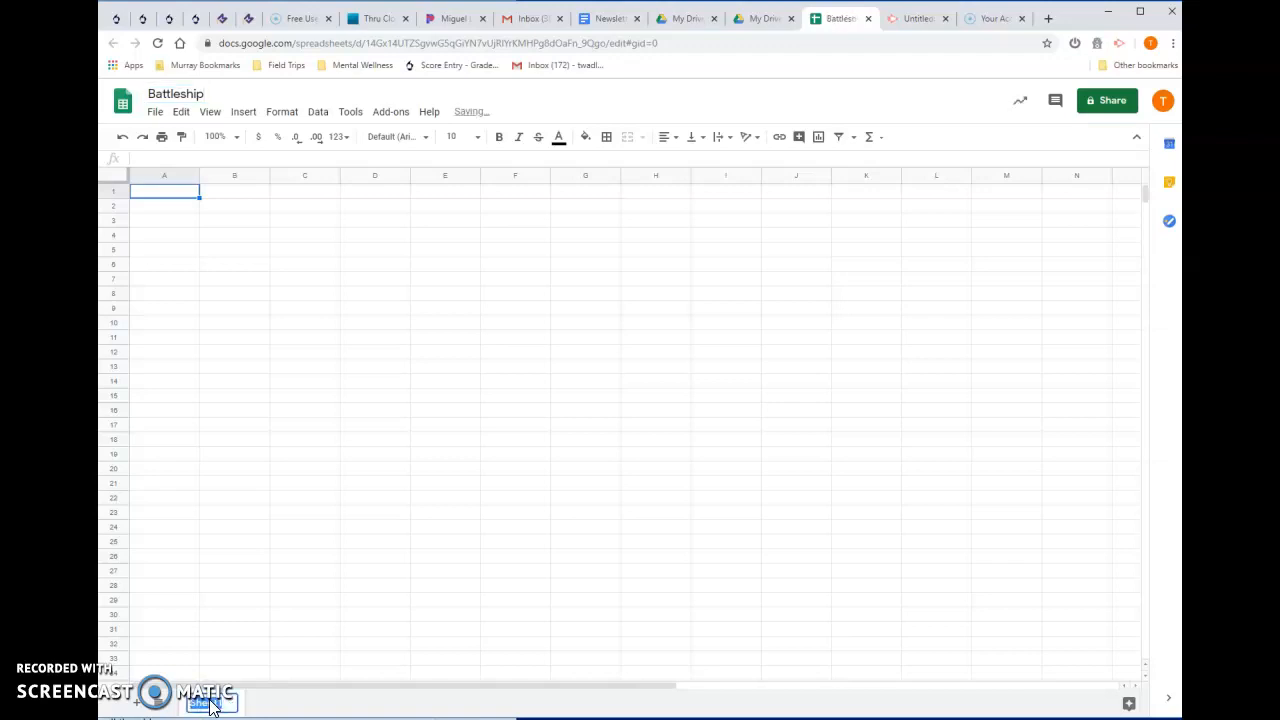
{"action": "type", "text": "My Base"}
{"action": "key", "text": "Return"}
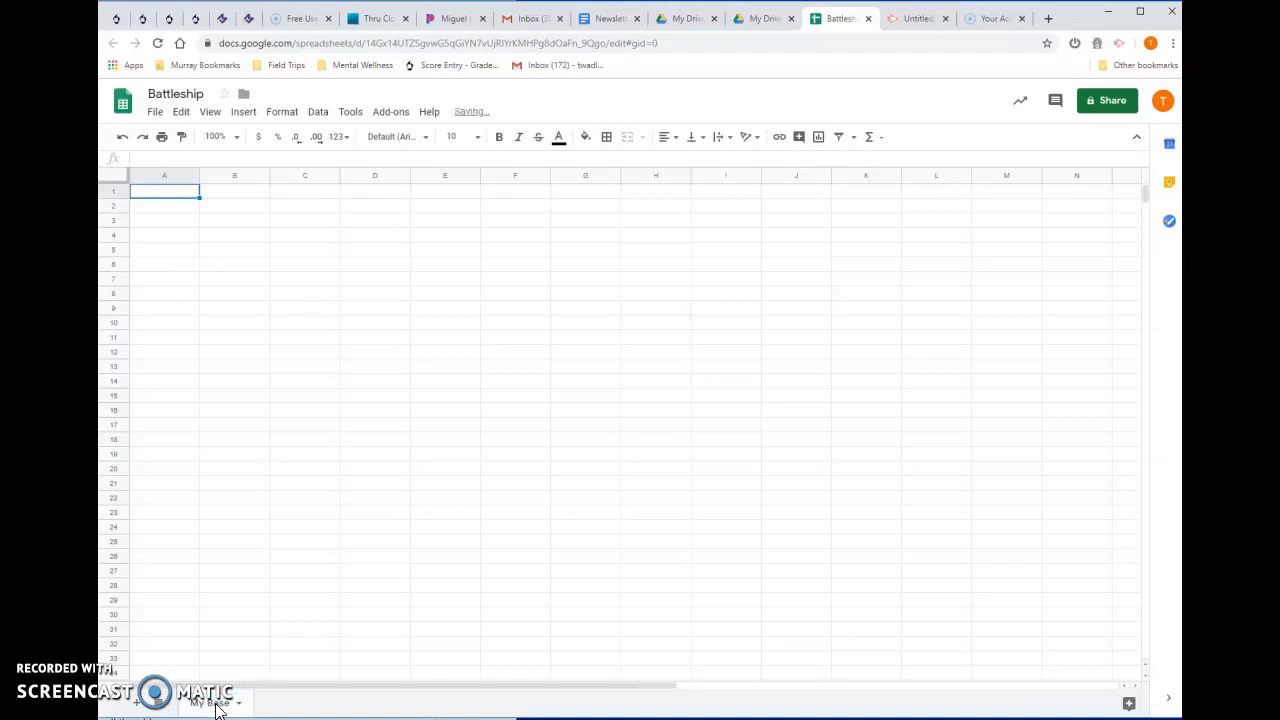
Set the tab color of the My Base sheet to bright green.
{"action": "left_click", "coordinate": [221, 704]}
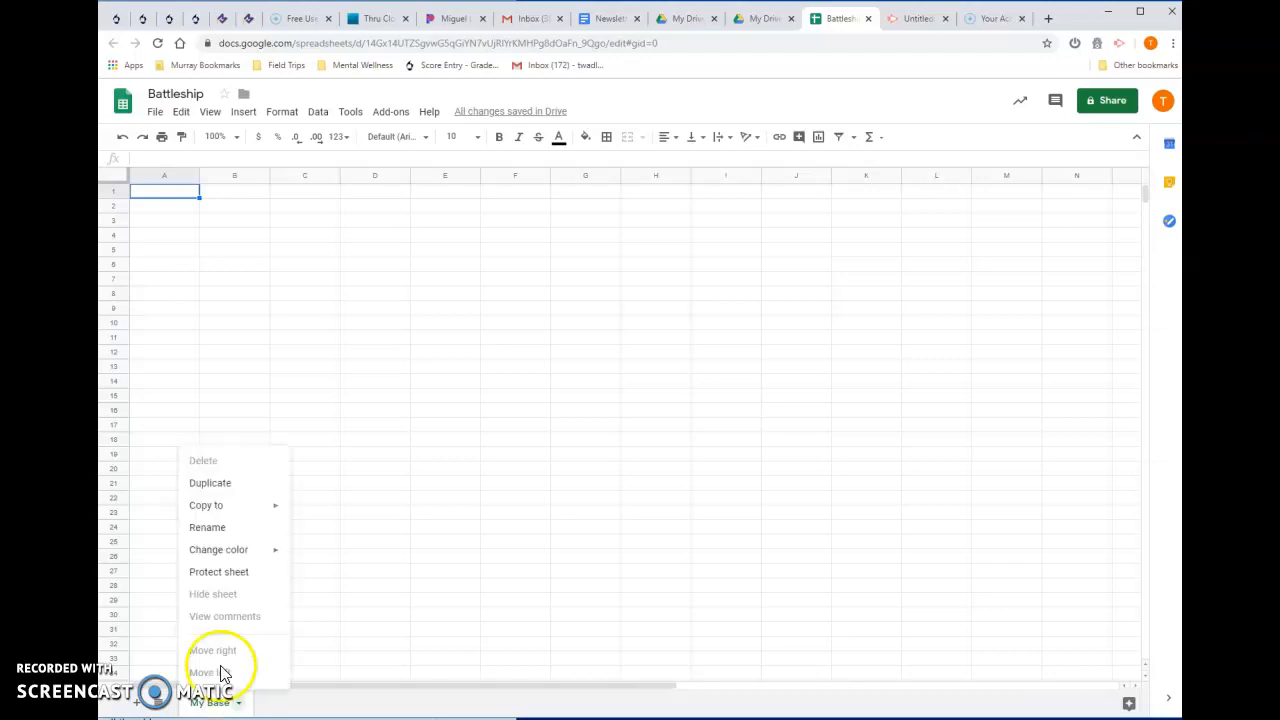
{"action": "mouse_move", "coordinate": [229, 563]}
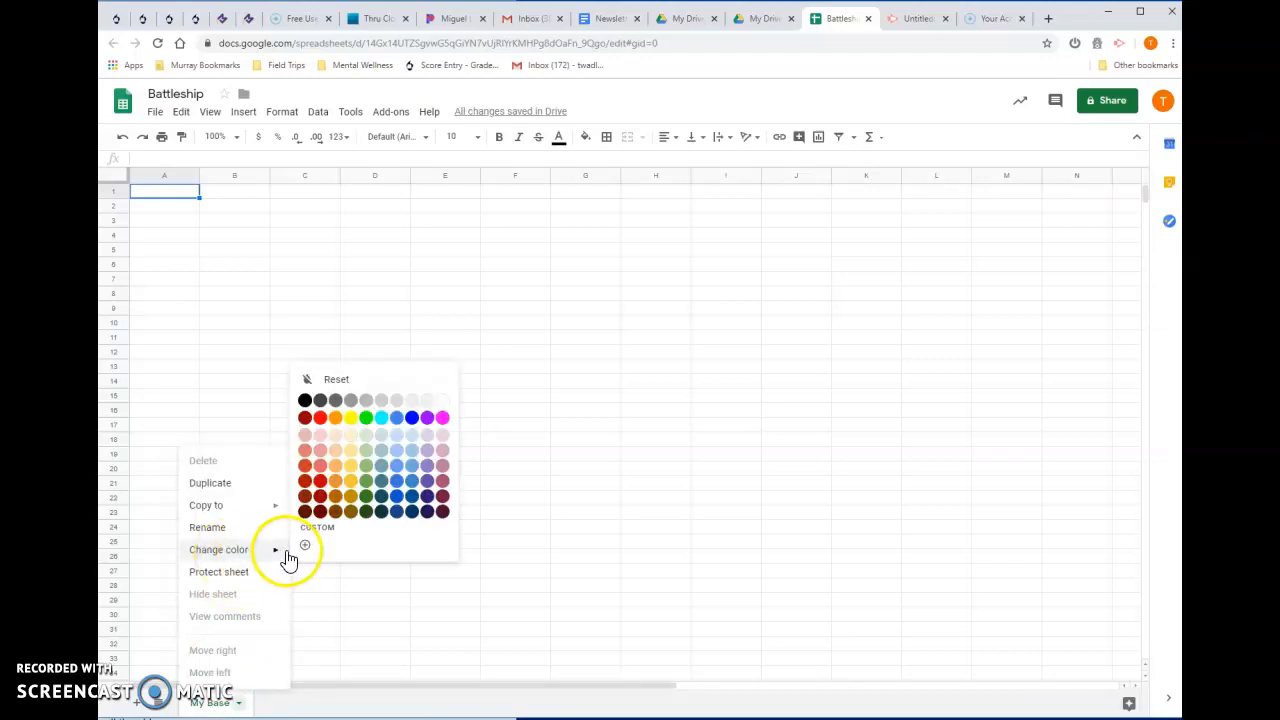
{"action": "left_click", "coordinate": [367, 419]}
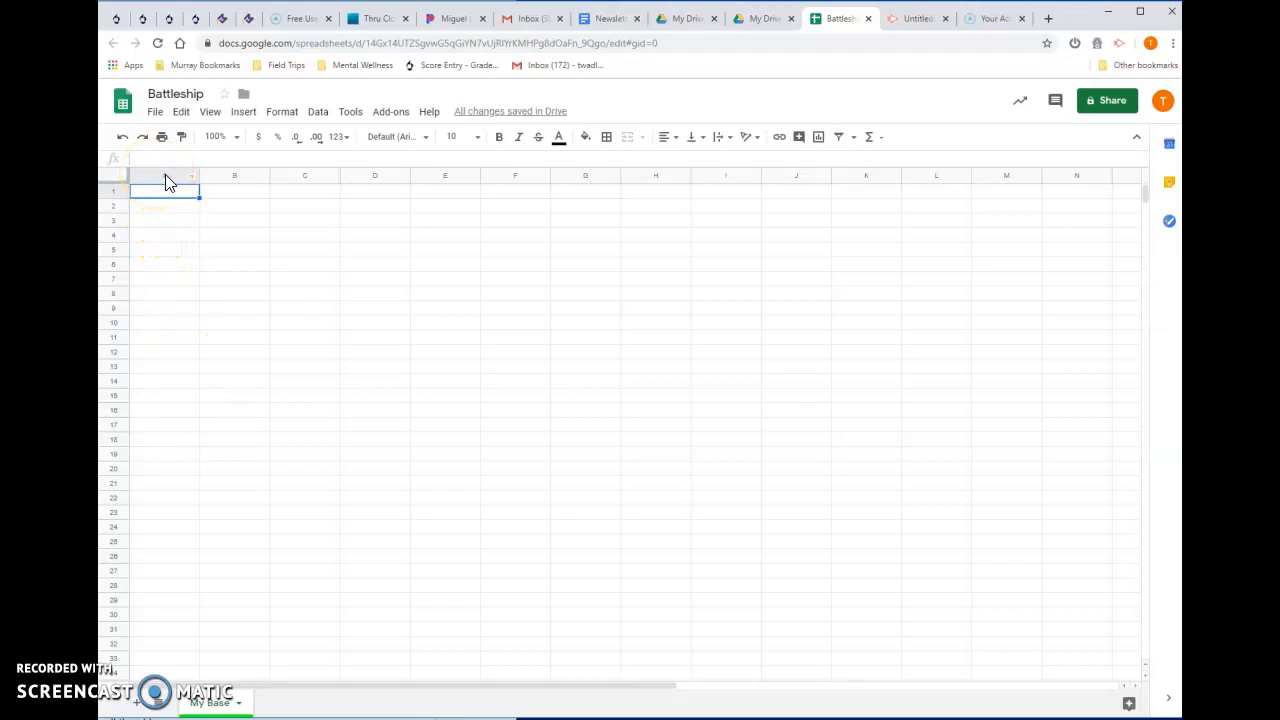
Resize columns A through J to a width of 30 pixels.
{"action": "left_click_drag", "start_coordinate": [166, 180], "coordinate": [790, 173]}
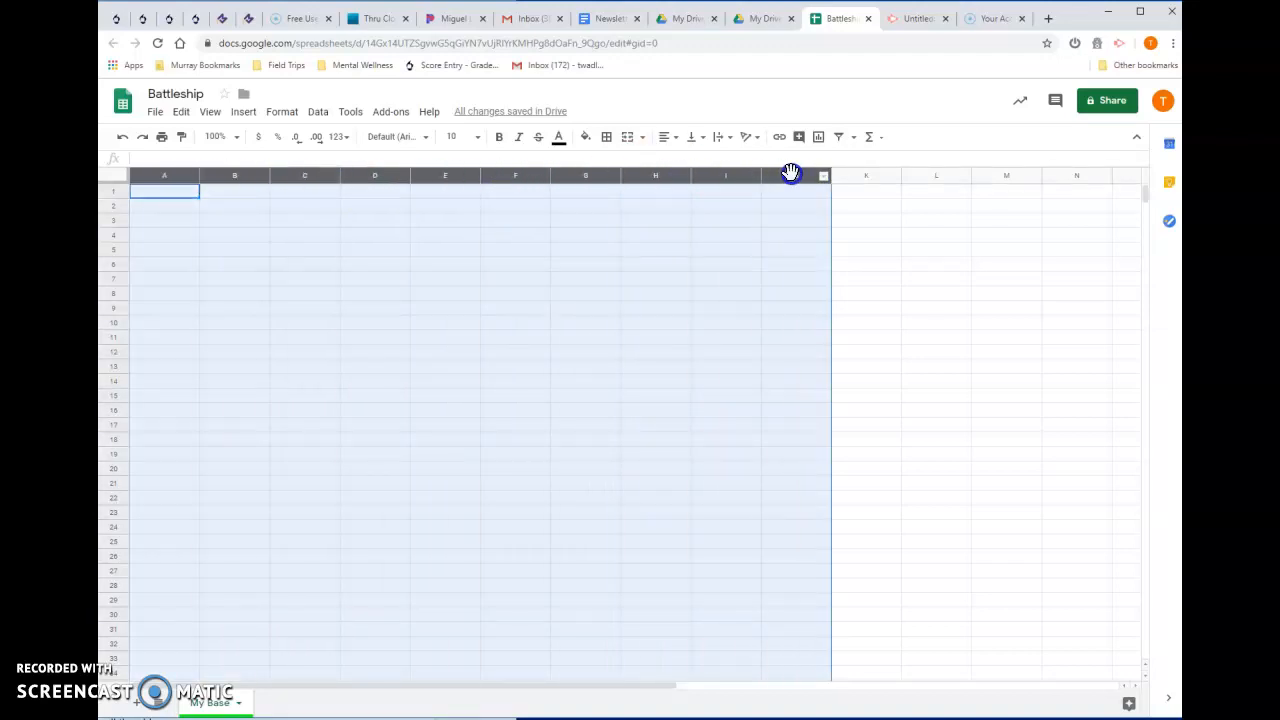
{"action": "left_click", "coordinate": [912, 283]}
{"action": "left_click_drag", "start_coordinate": [160, 177], "coordinate": [783, 192]}
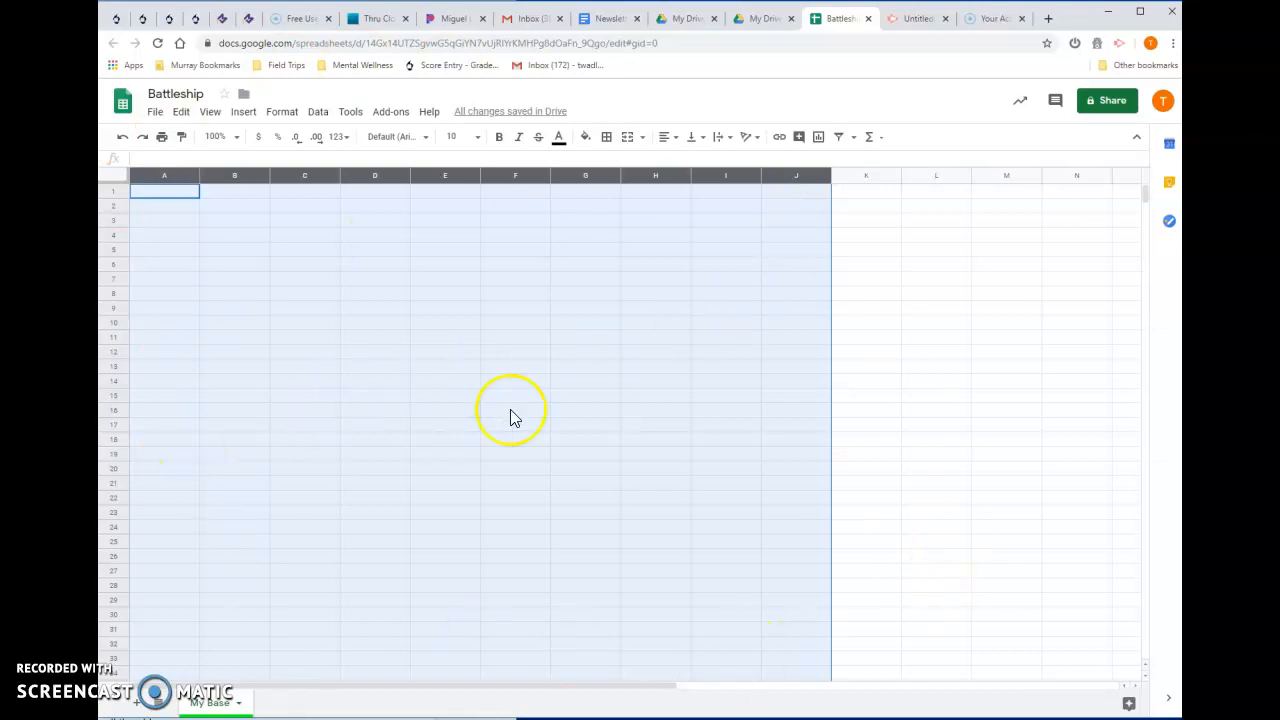
{"action": "right_click", "coordinate": [587, 323]}
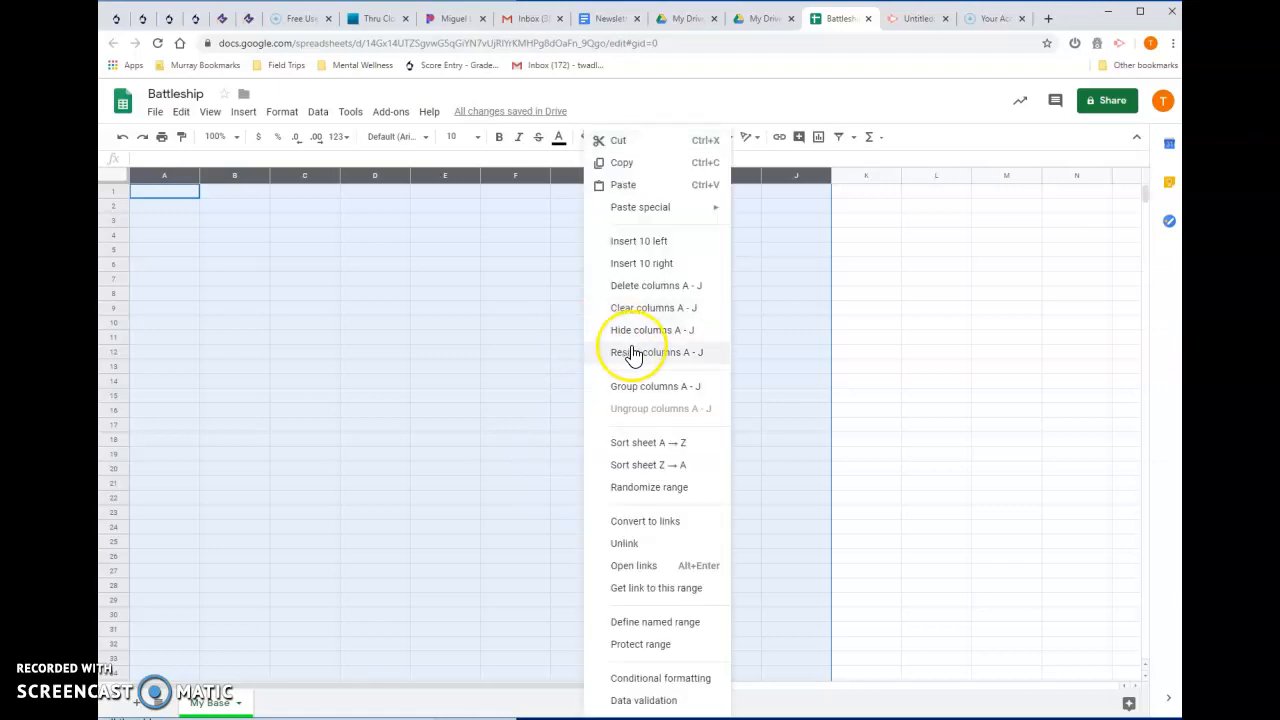
{"action": "left_click", "coordinate": [632, 352]}
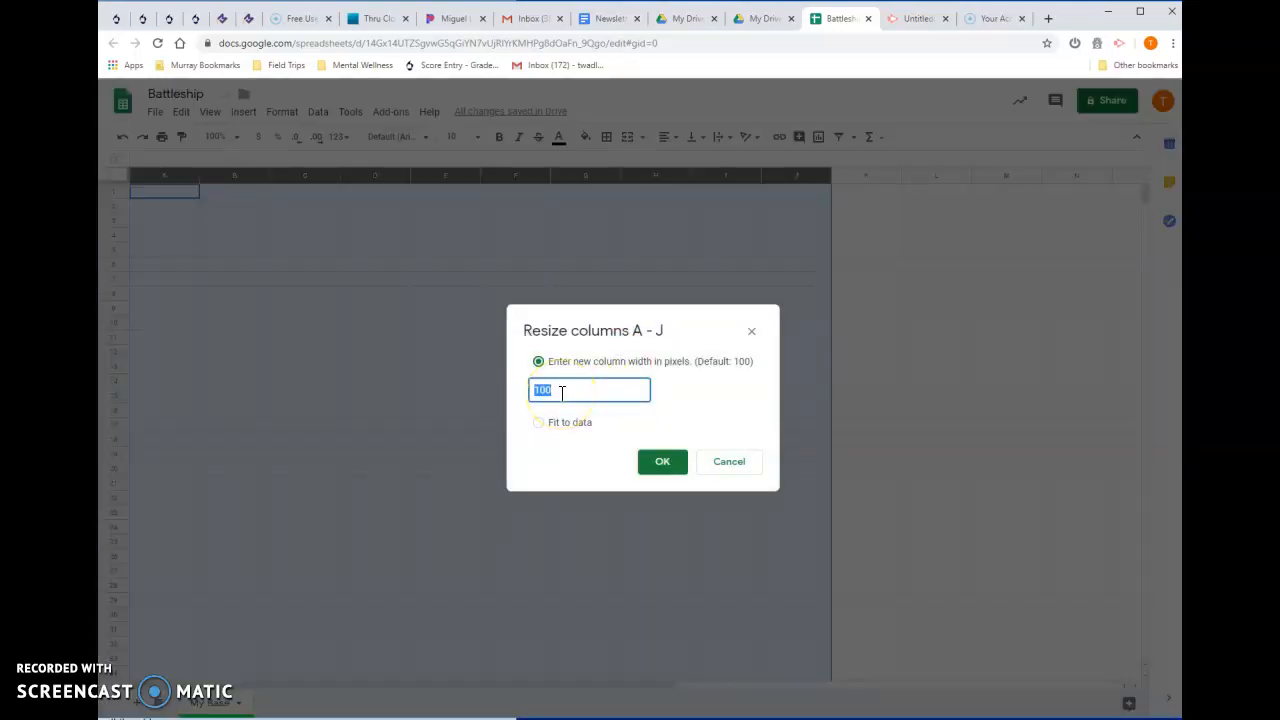
{"action": "type", "text": "301"}
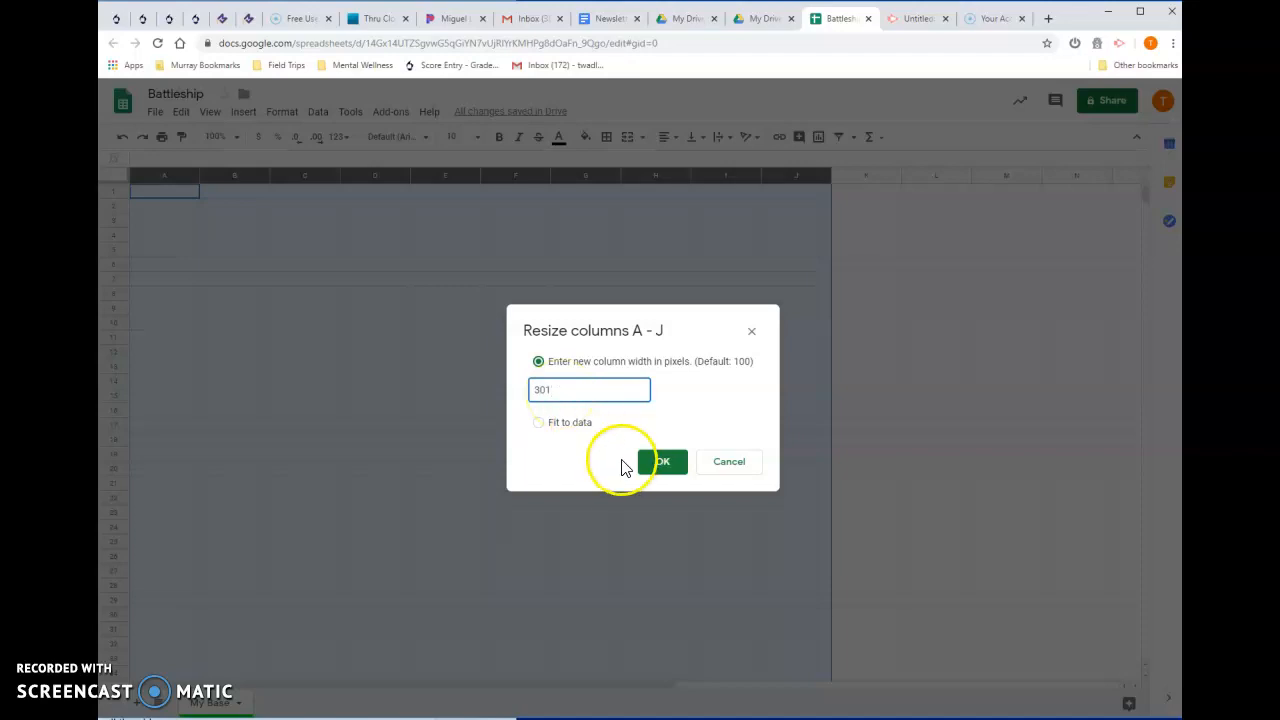
{"action": "left_click", "coordinate": [664, 468]}
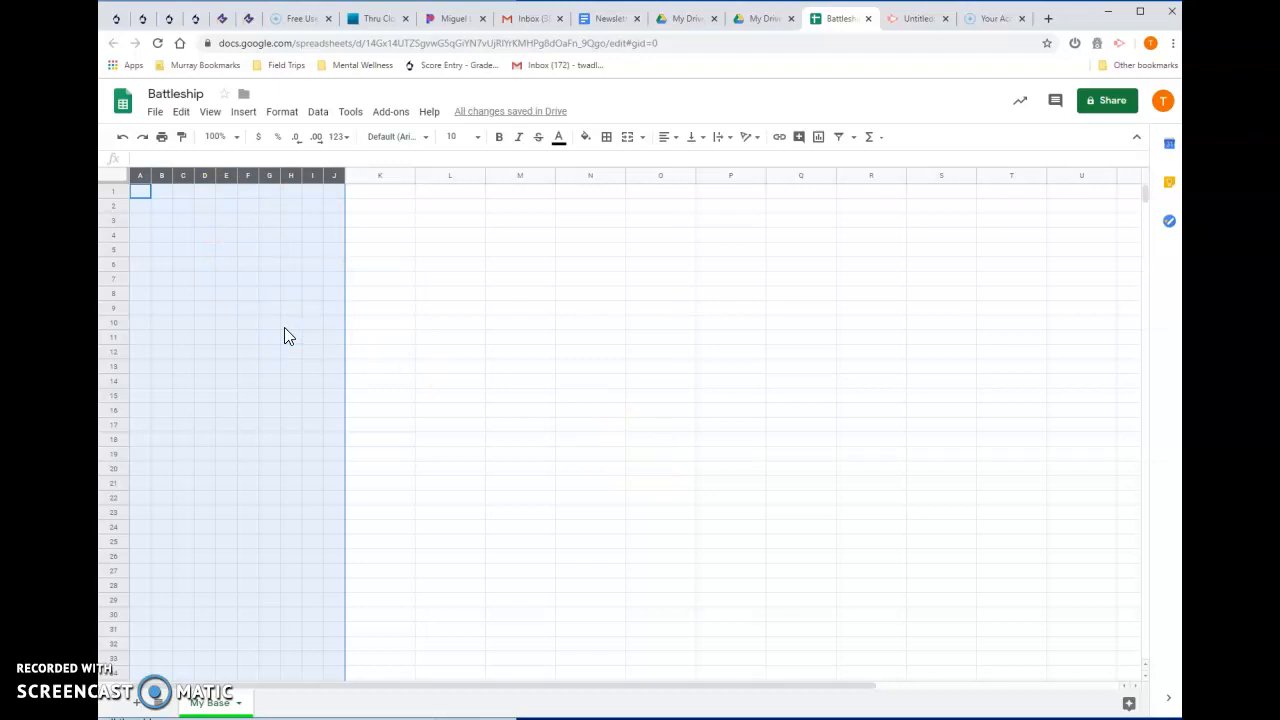
{"action": "left_click", "coordinate": [284, 327]}
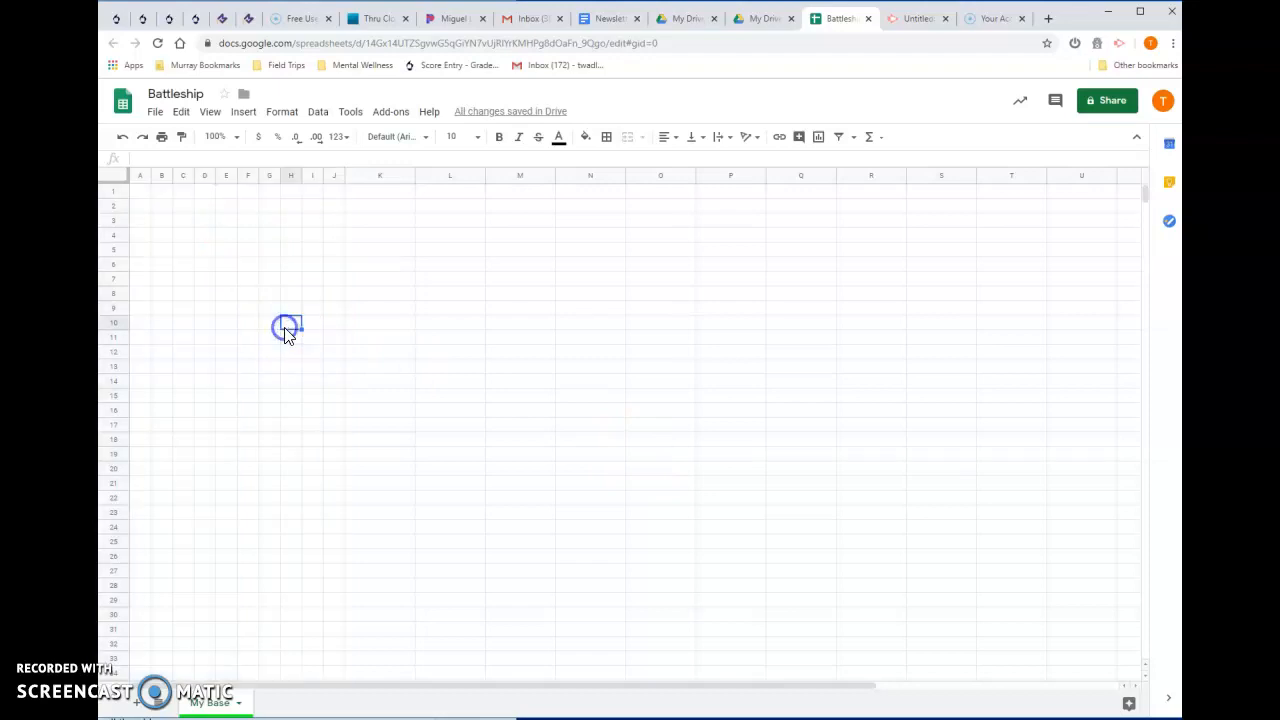
{"action": "left_click", "coordinate": [113, 190]}
{"action": "left_click_drag", "start_coordinate": [113, 190], "coordinate": [110, 332]}
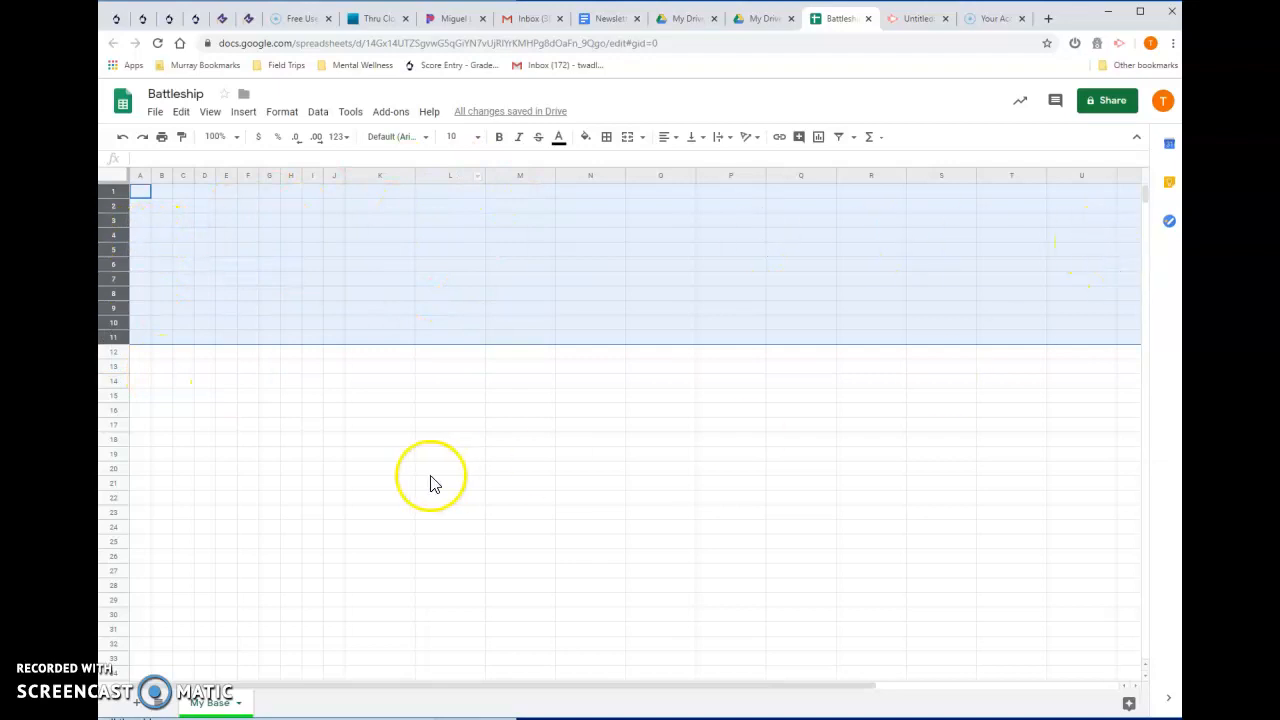
{"action": "left_click", "coordinate": [347, 455]}
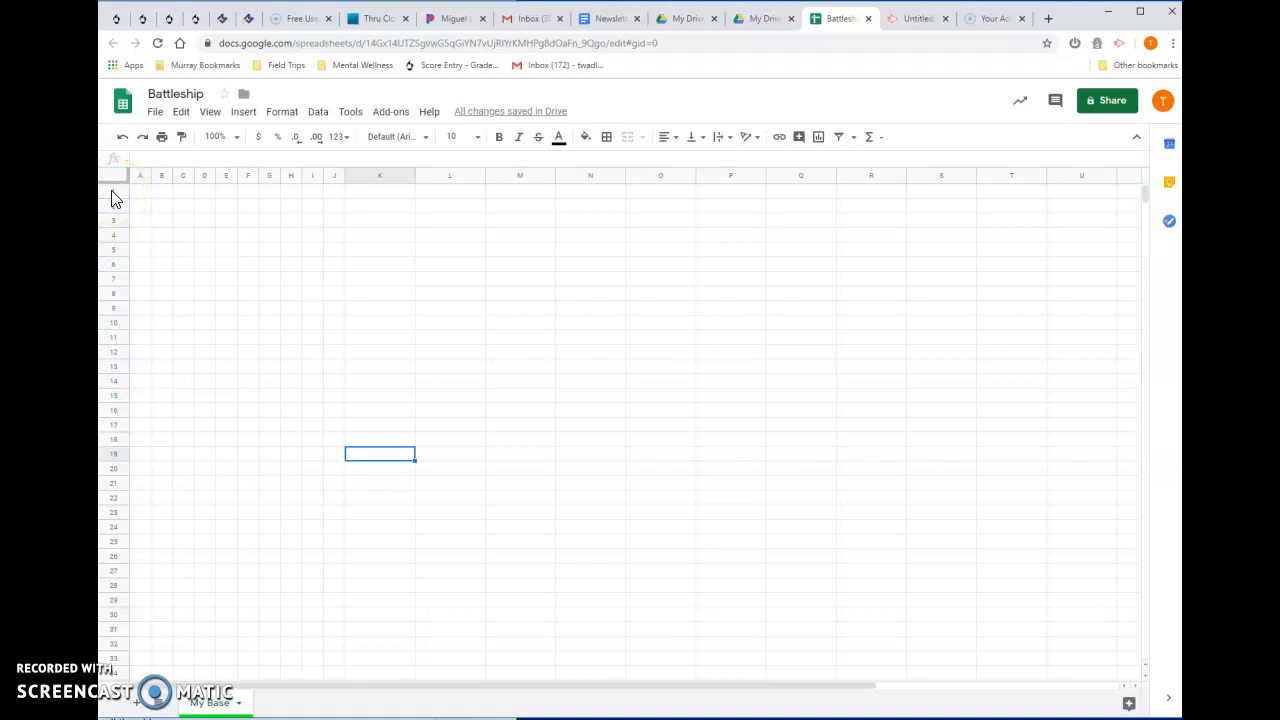
Resize rows 1 through 11 to a height of 30 pixels.
{"action": "left_click_drag", "start_coordinate": [110, 190], "coordinate": [110, 336]}
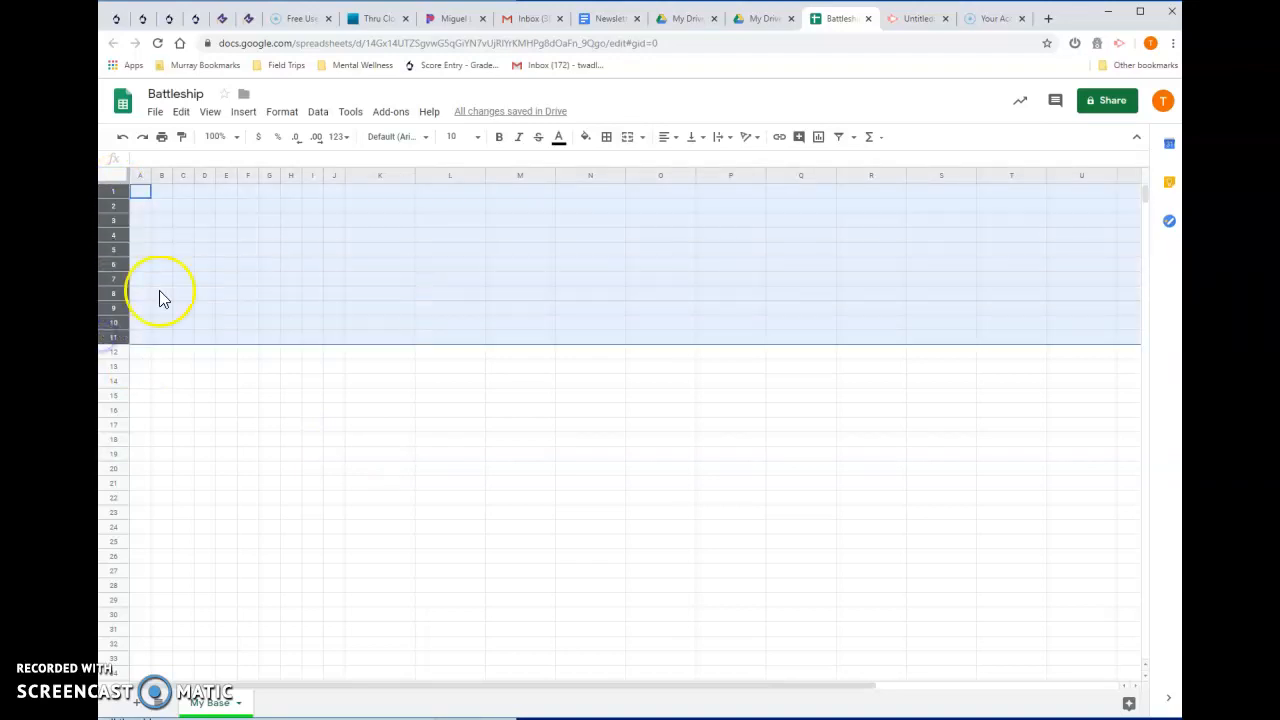
{"action": "right_click", "coordinate": [213, 240]}
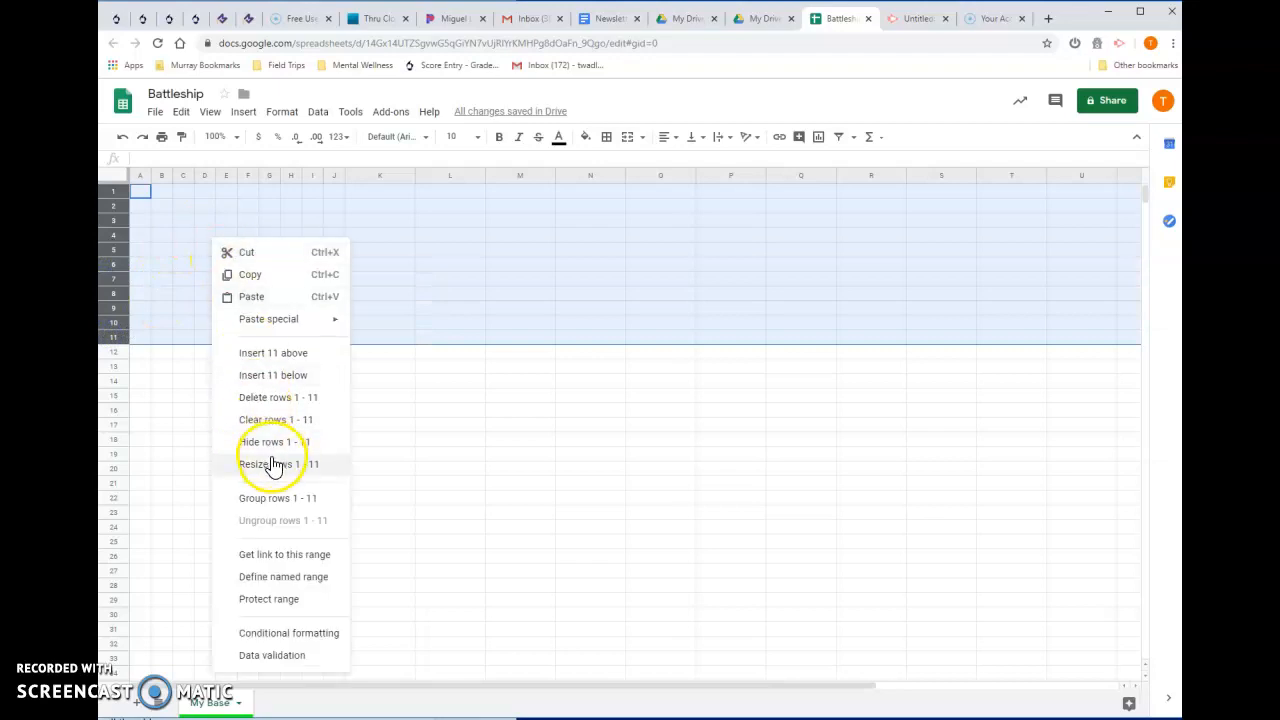
{"action": "left_click", "coordinate": [268, 466]}
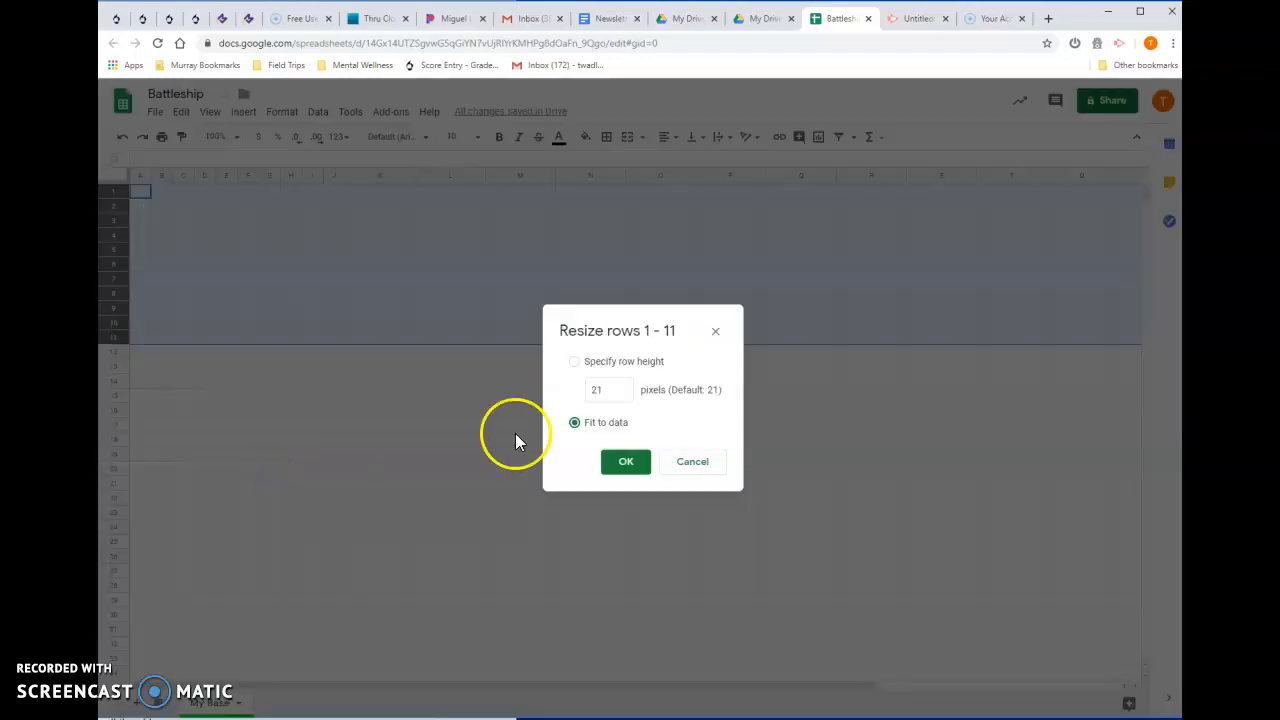
{"action": "double_click", "coordinate": [600, 389]}
{"action": "type", "text": "30"}
{"action": "left_click", "coordinate": [620, 463]}
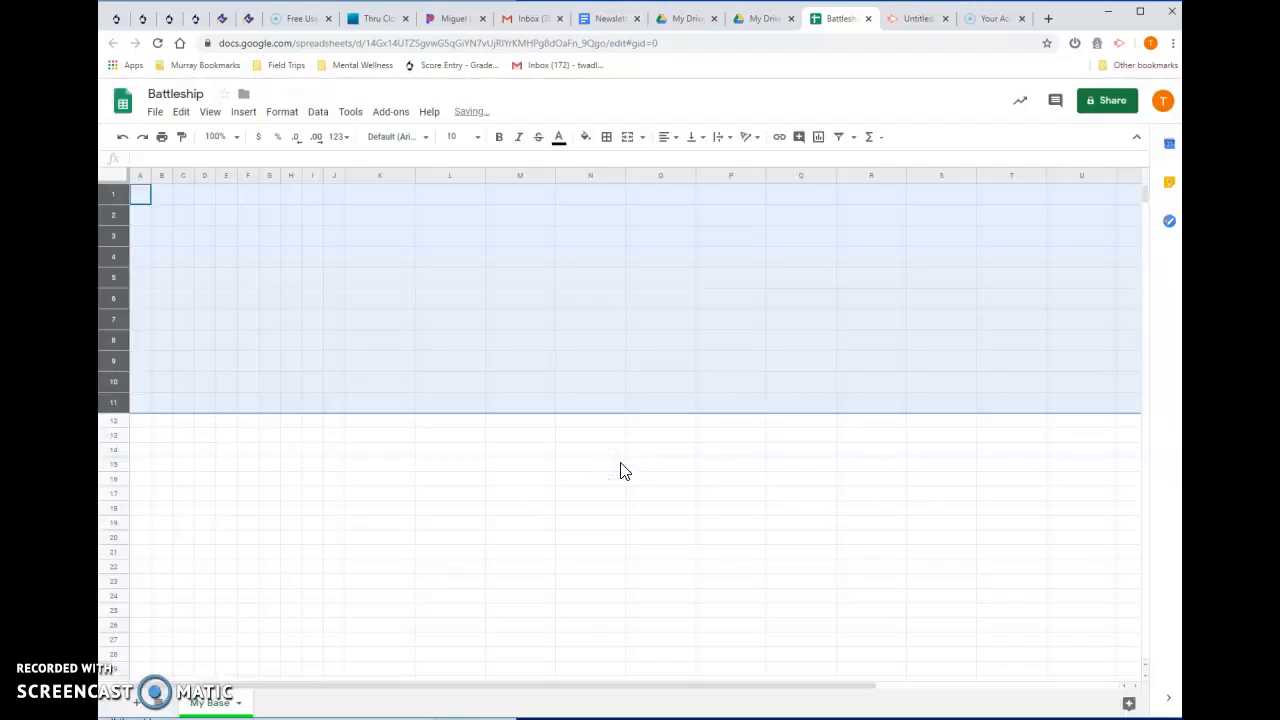
{"action": "left_click", "coordinate": [620, 463]}
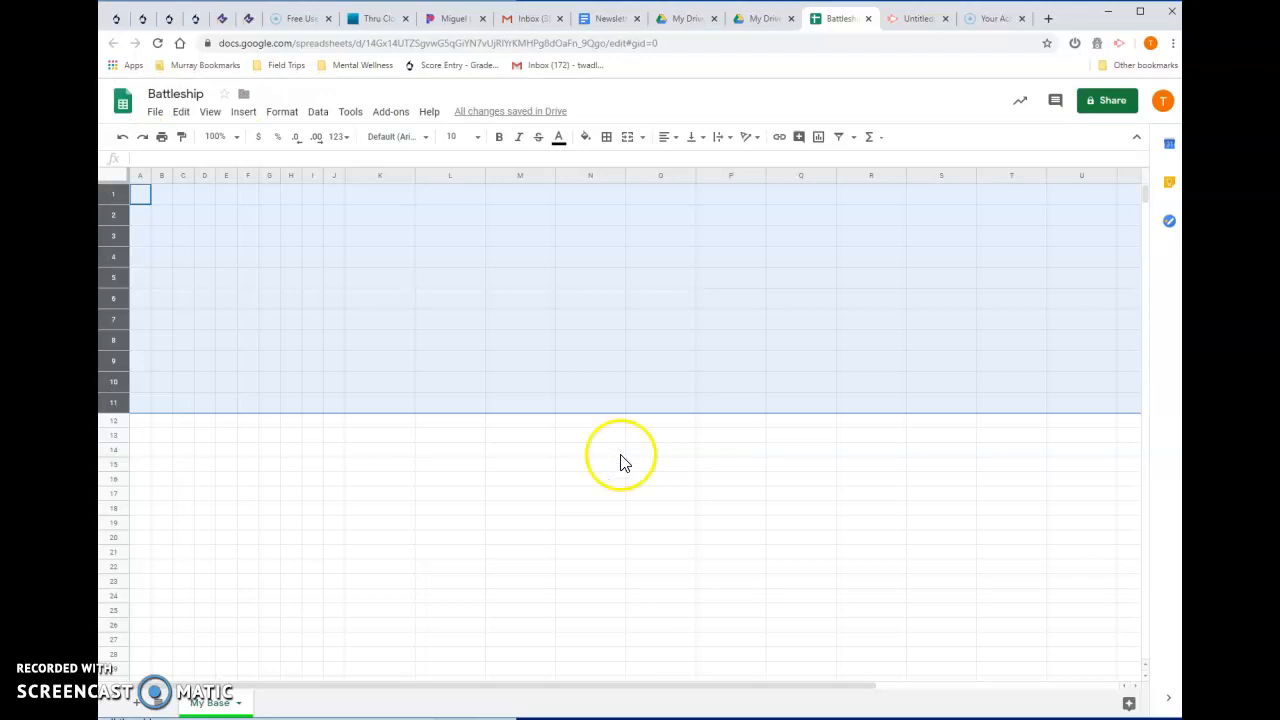
{"action": "left_click", "coordinate": [290, 324]}
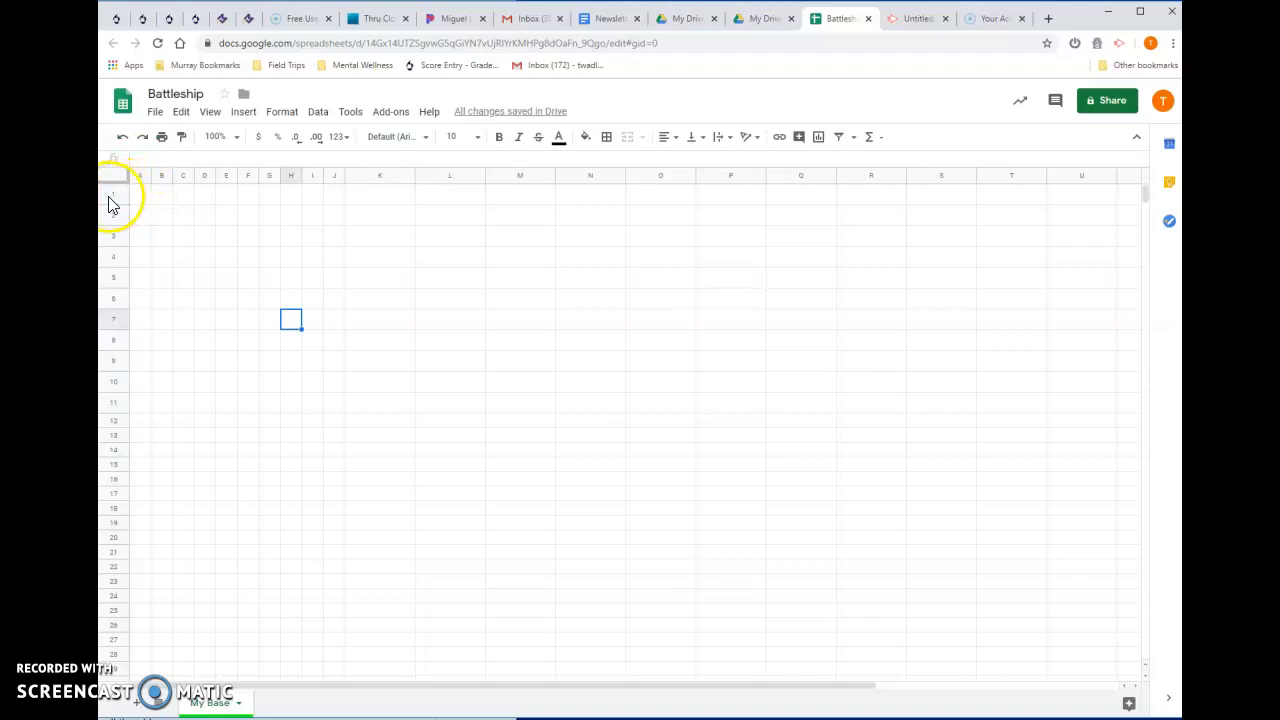
Merge cells A1 through J1 into a single header cell.
{"action": "left_click_drag", "start_coordinate": [144, 197], "coordinate": [332, 194]}
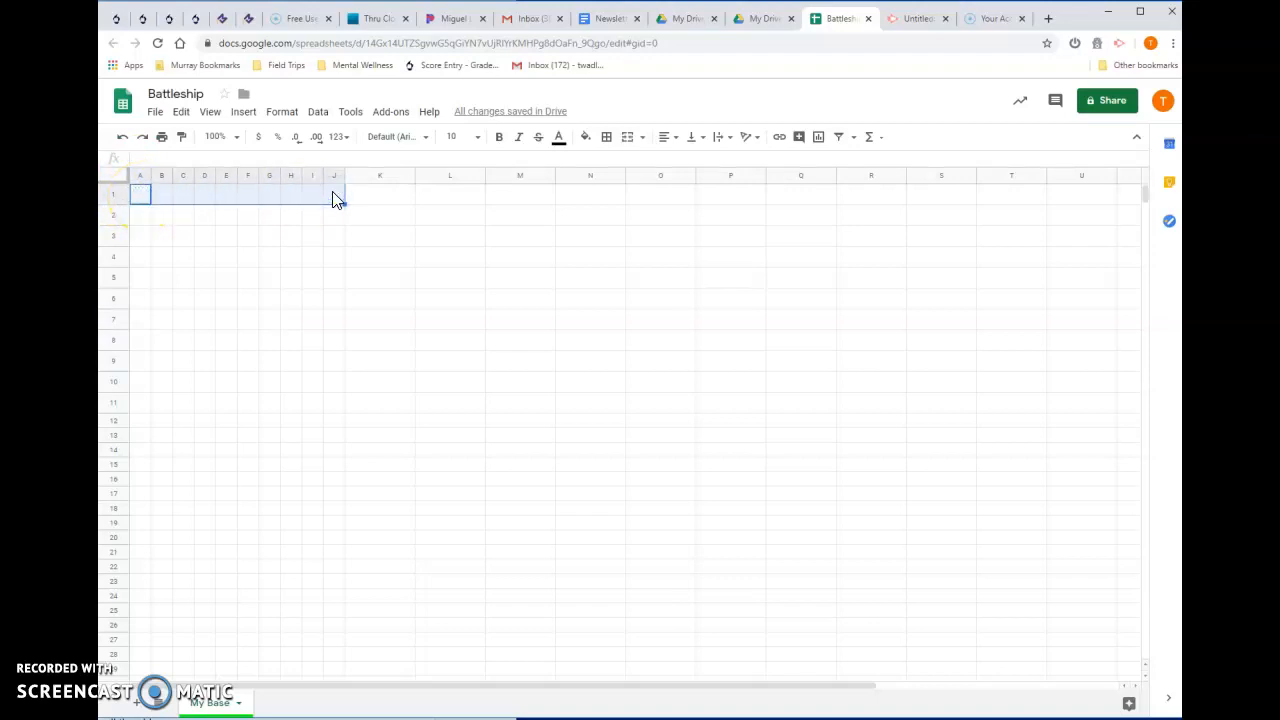
{"action": "left_click", "coordinate": [628, 140]}
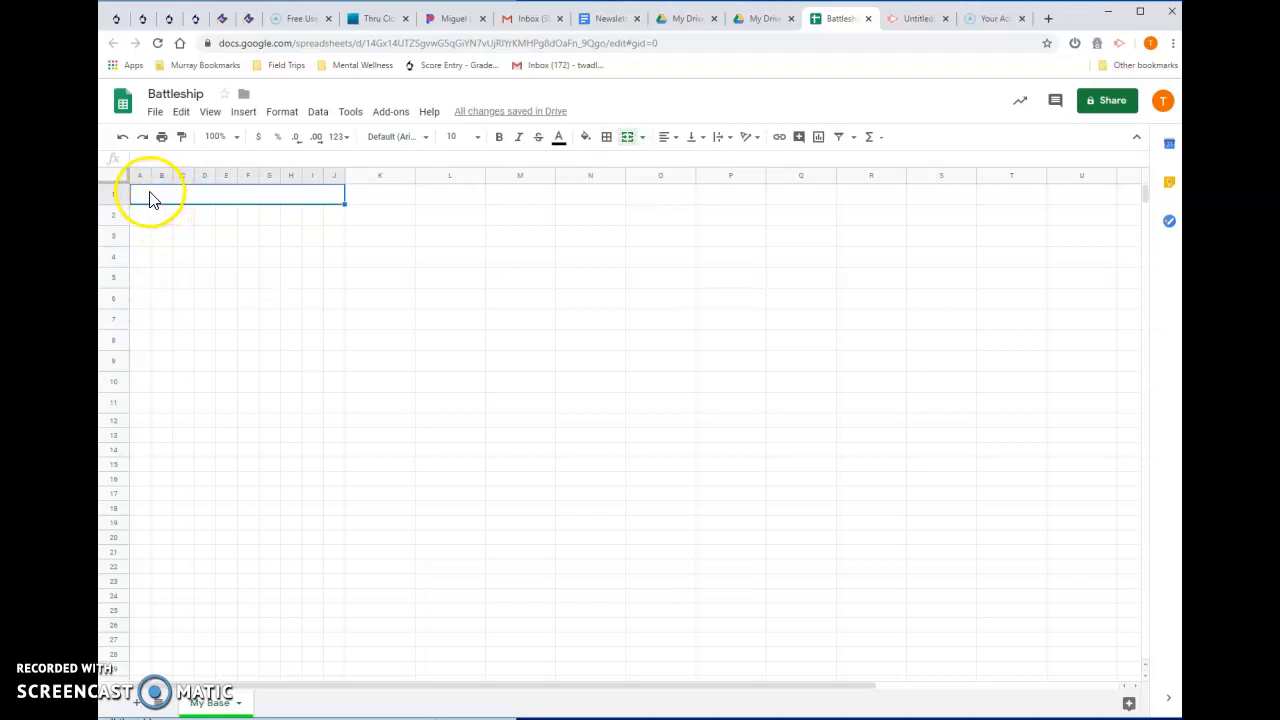
{"action": "left_click", "coordinate": [302, 203]}
{"action": "left_click", "coordinate": [268, 205]}
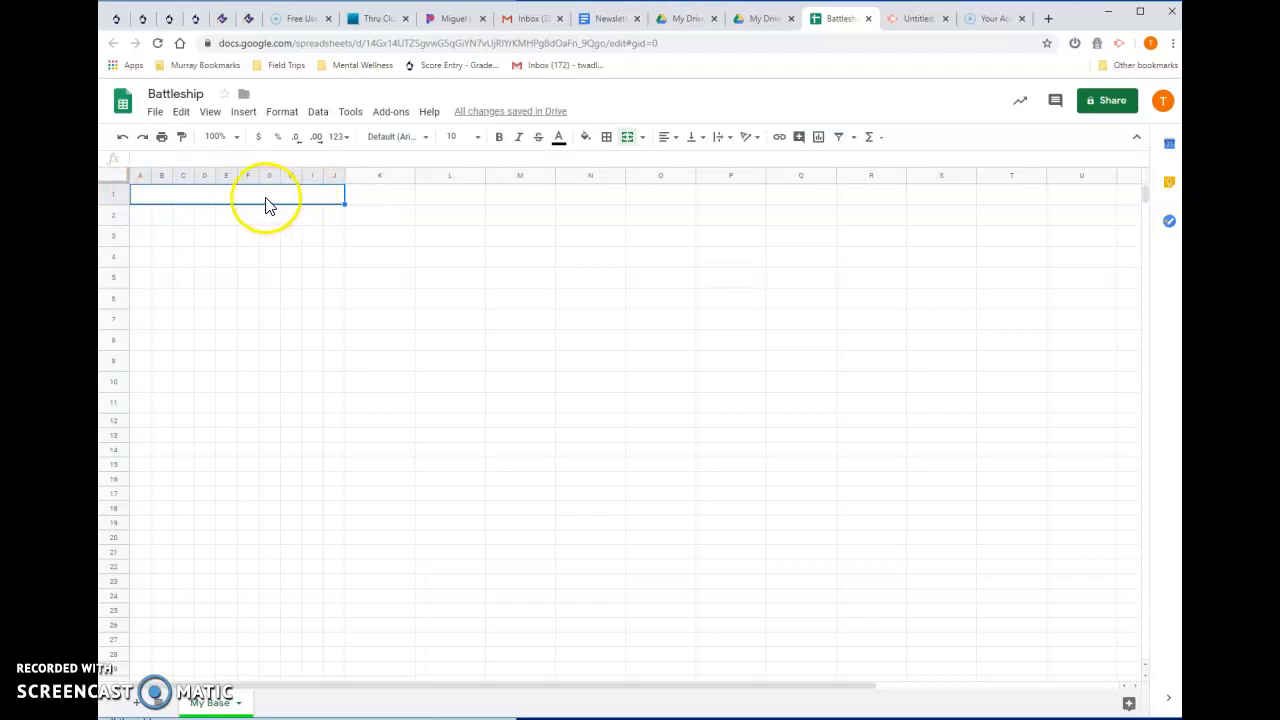
Set the merged header cell in row 1 to font size 14 with centered horizontal alignment.
{"action": "left_click", "coordinate": [424, 137]}
{"action": "left_click", "coordinate": [458, 136]}
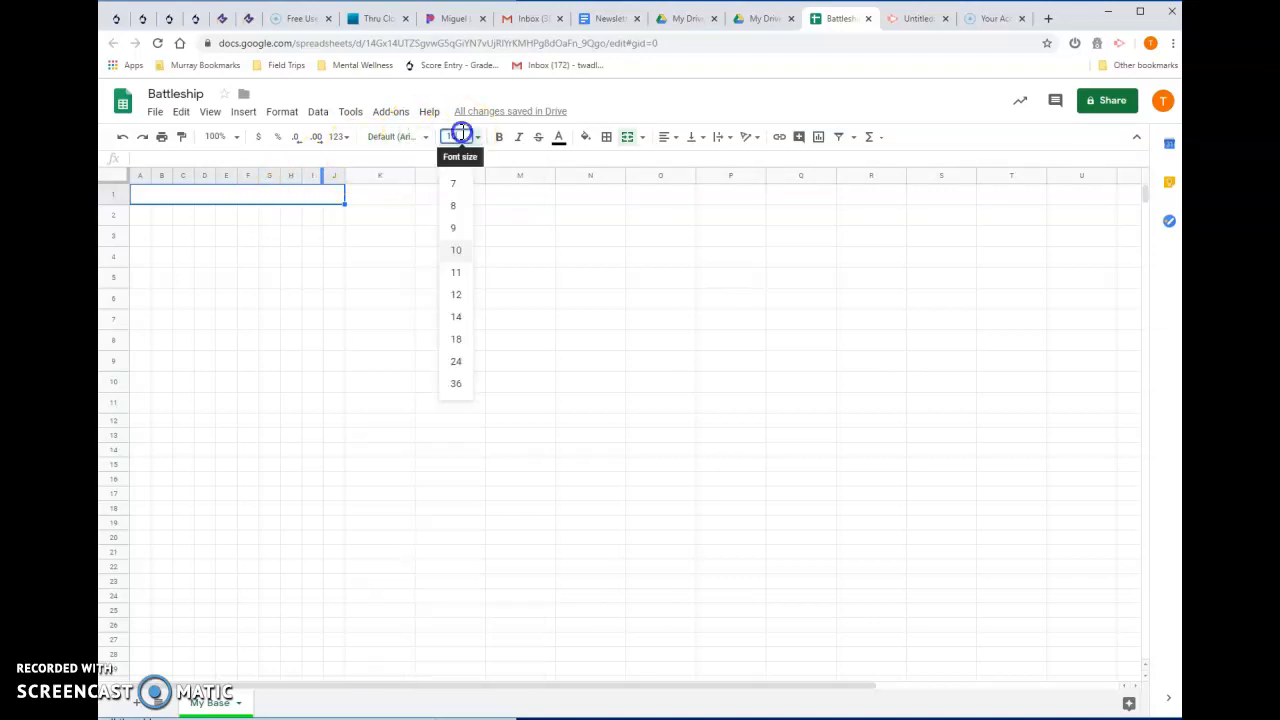
{"action": "left_click", "coordinate": [456, 326]}
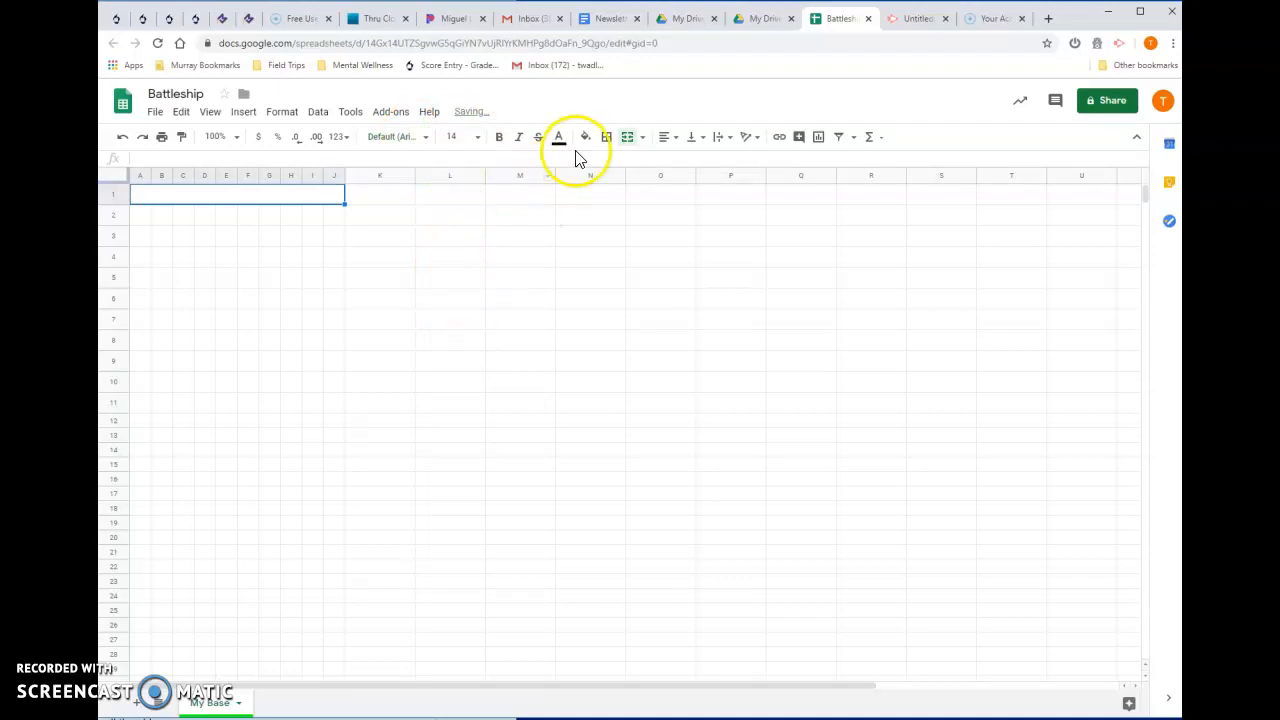
{"action": "left_click", "coordinate": [667, 141]}
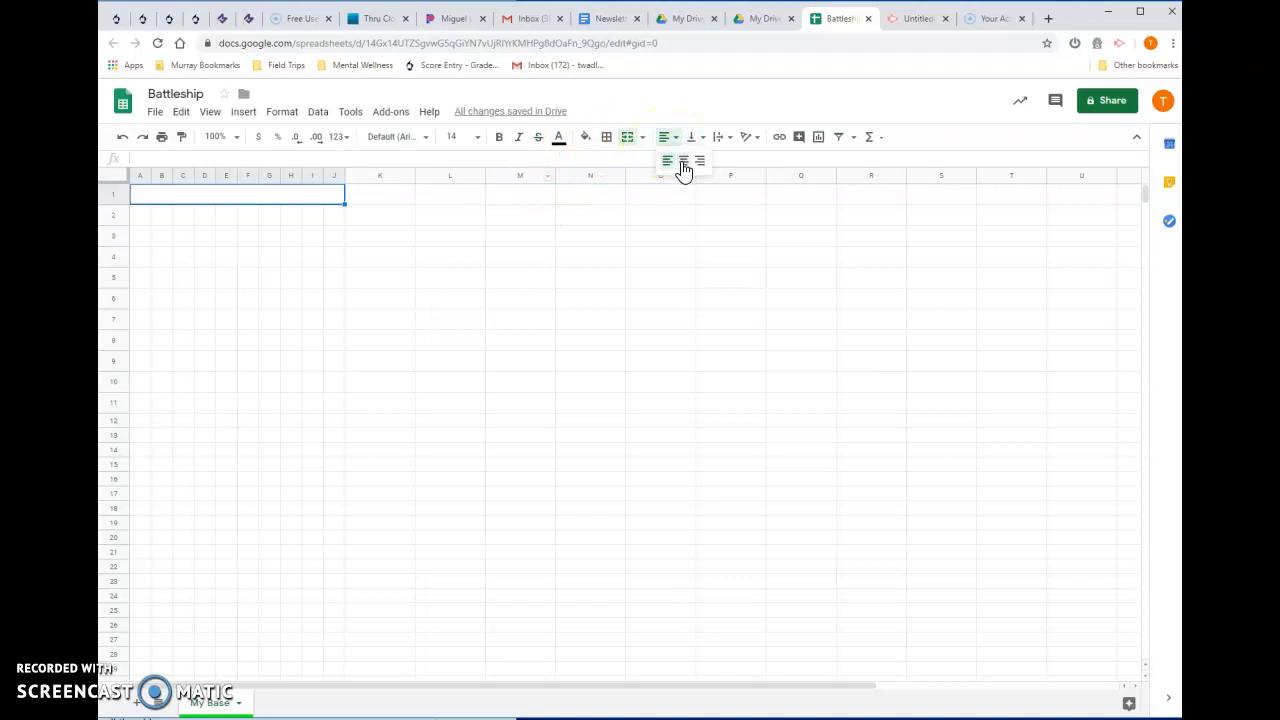
{"action": "left_click", "coordinate": [684, 166]}
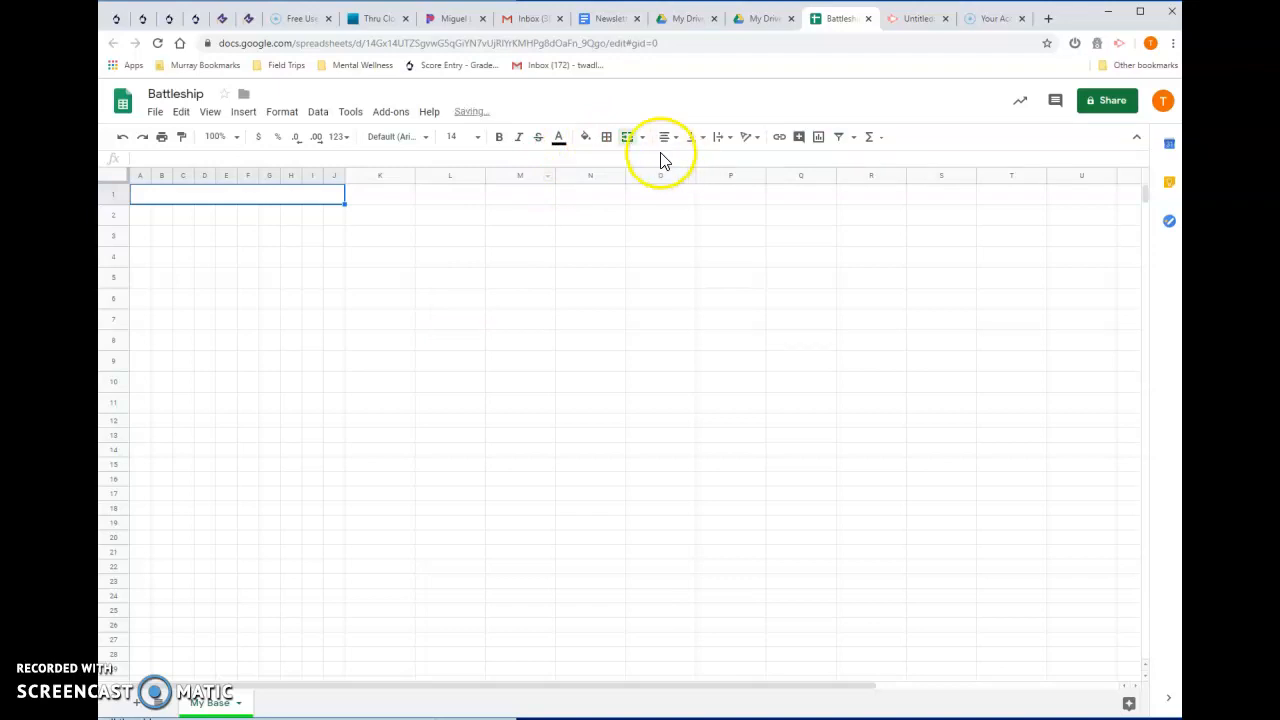
Fill the merged header cell in row 1 with the teal-blue theme color.
{"action": "left_click", "coordinate": [586, 140]}
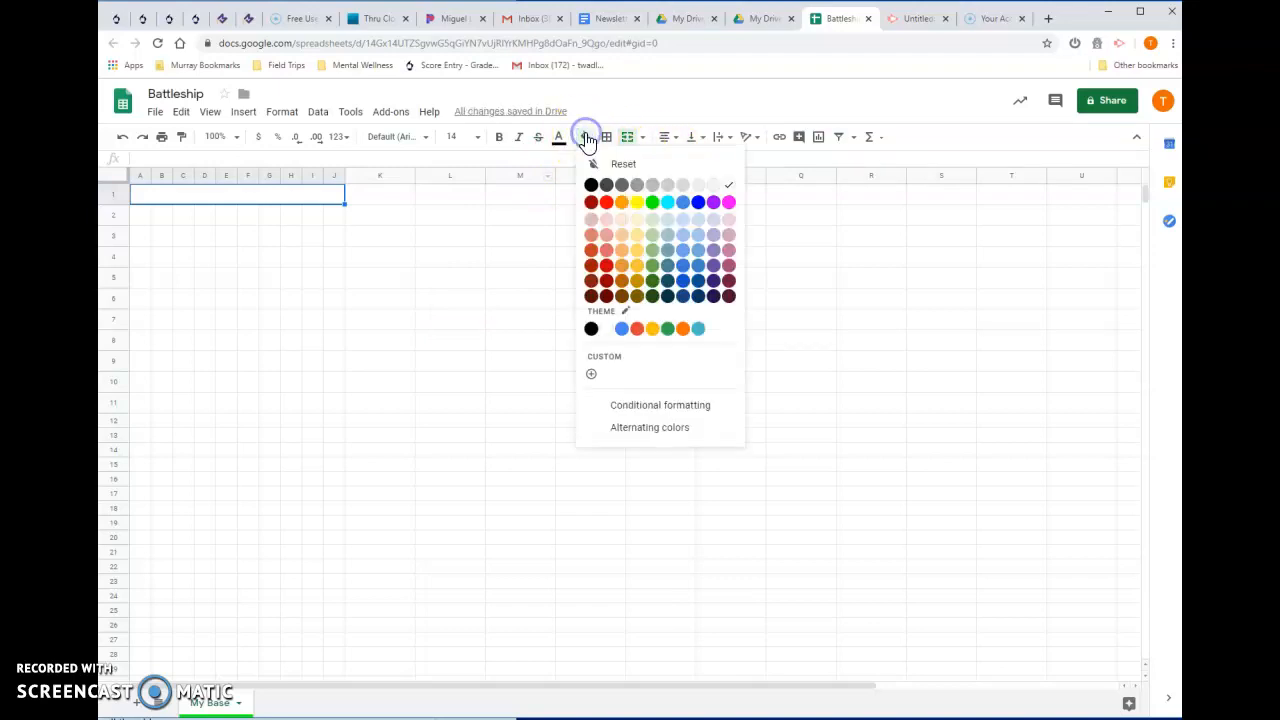
{"action": "left_click", "coordinate": [682, 242]}
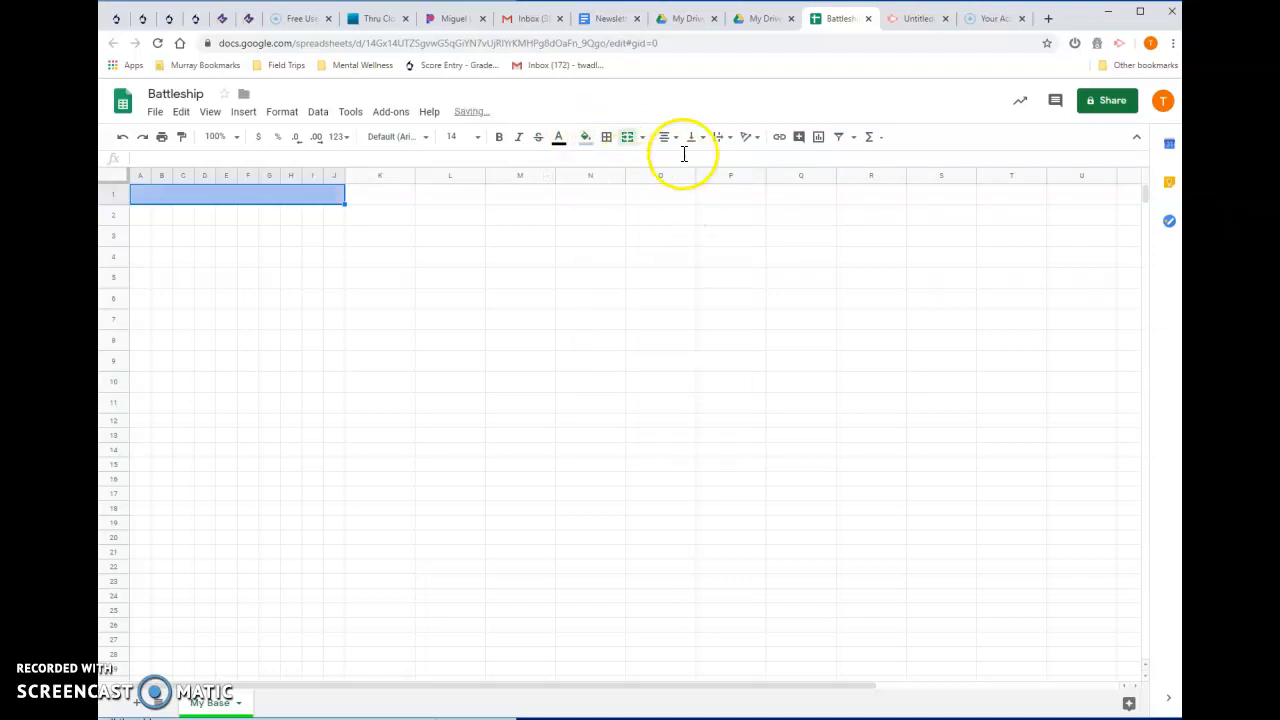
{"action": "left_click", "coordinate": [586, 140]}
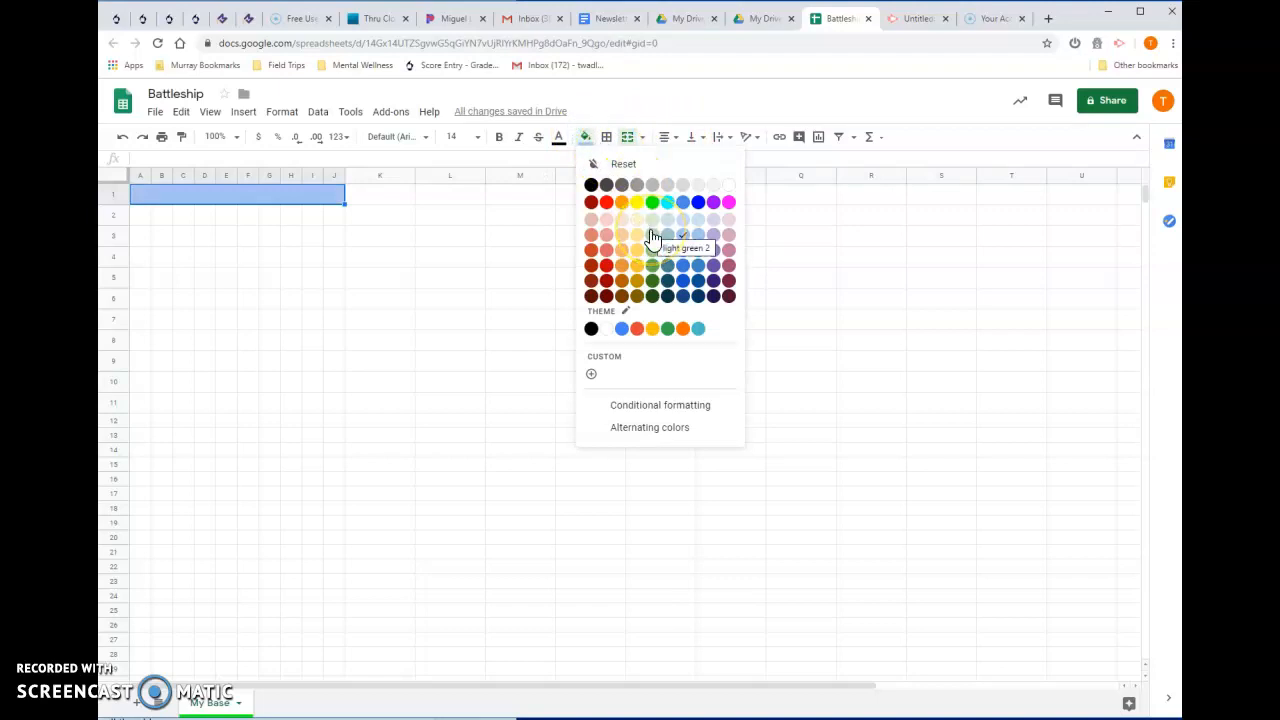
{"action": "left_click", "coordinate": [700, 331]}
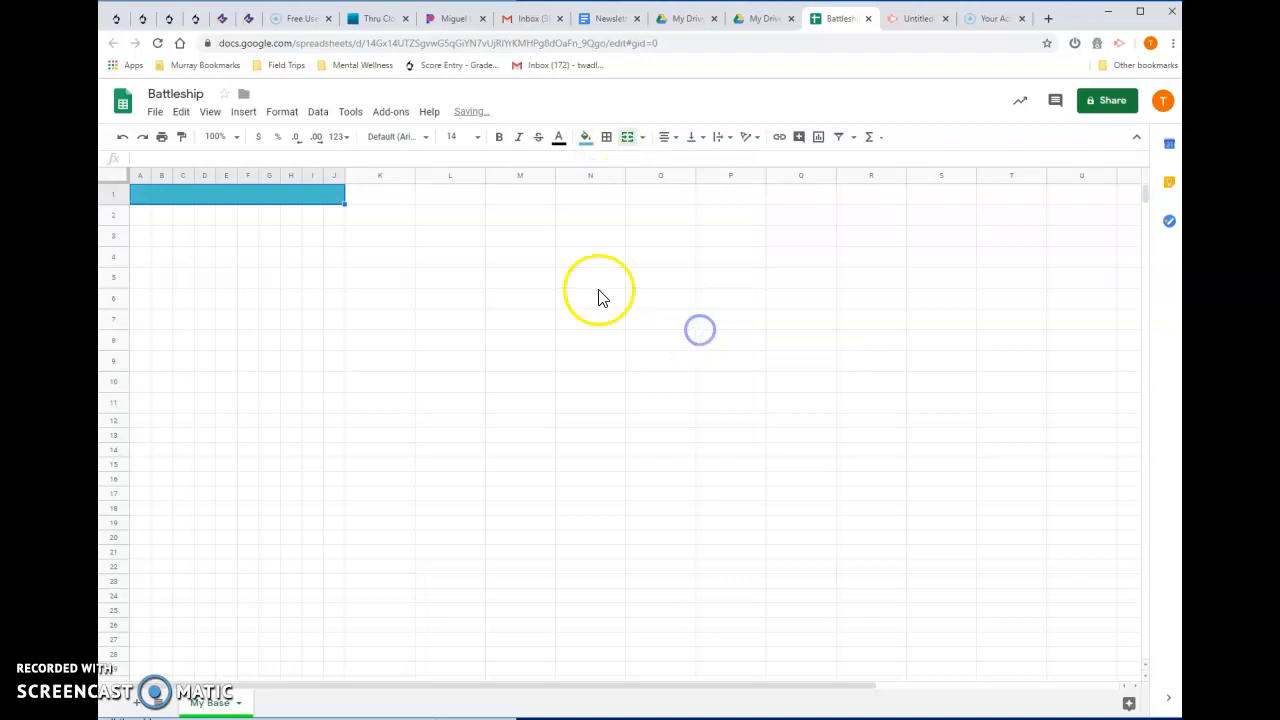
Enter the title My Base in the merged header cell in row 1.
{"action": "double_click", "coordinate": [186, 190]}
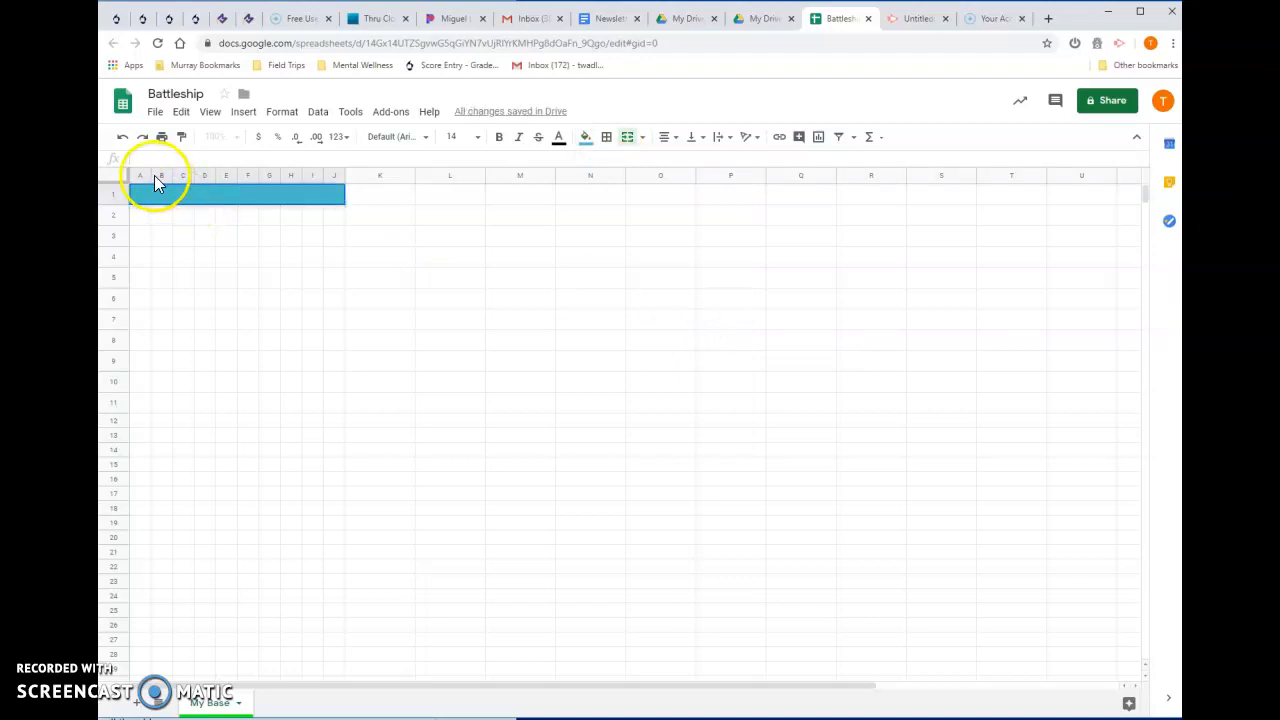
{"action": "type", "text": "My Base"}
{"action": "key", "text": "Return"}
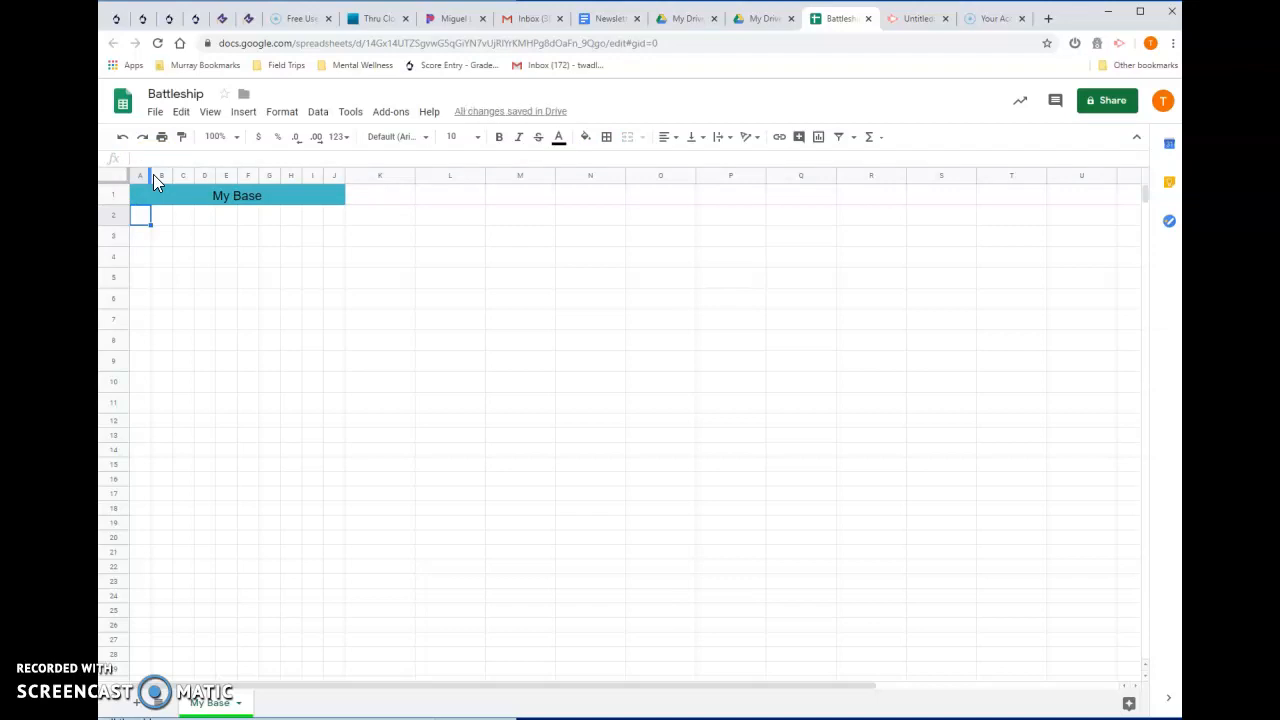
Set the My Base title in row 1 to the Comfortaa font at size 18.
{"action": "left_click", "coordinate": [239, 197]}
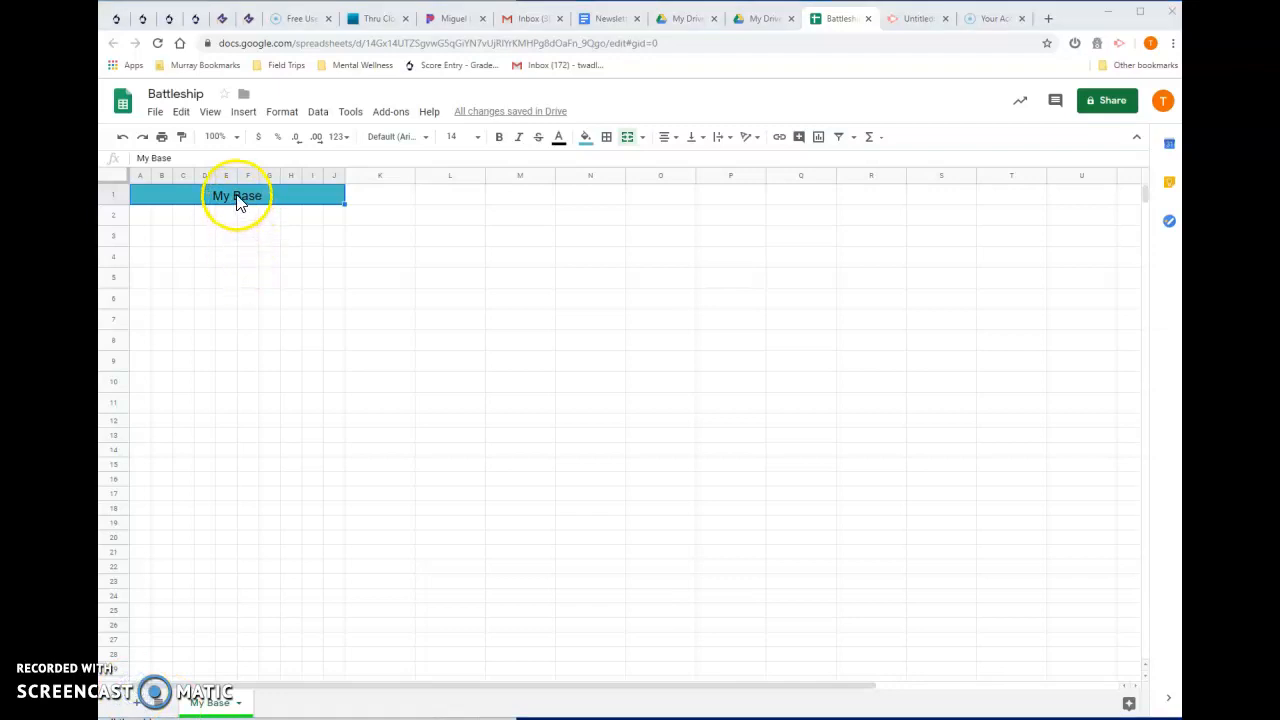
{"action": "left_click", "coordinate": [238, 197]}
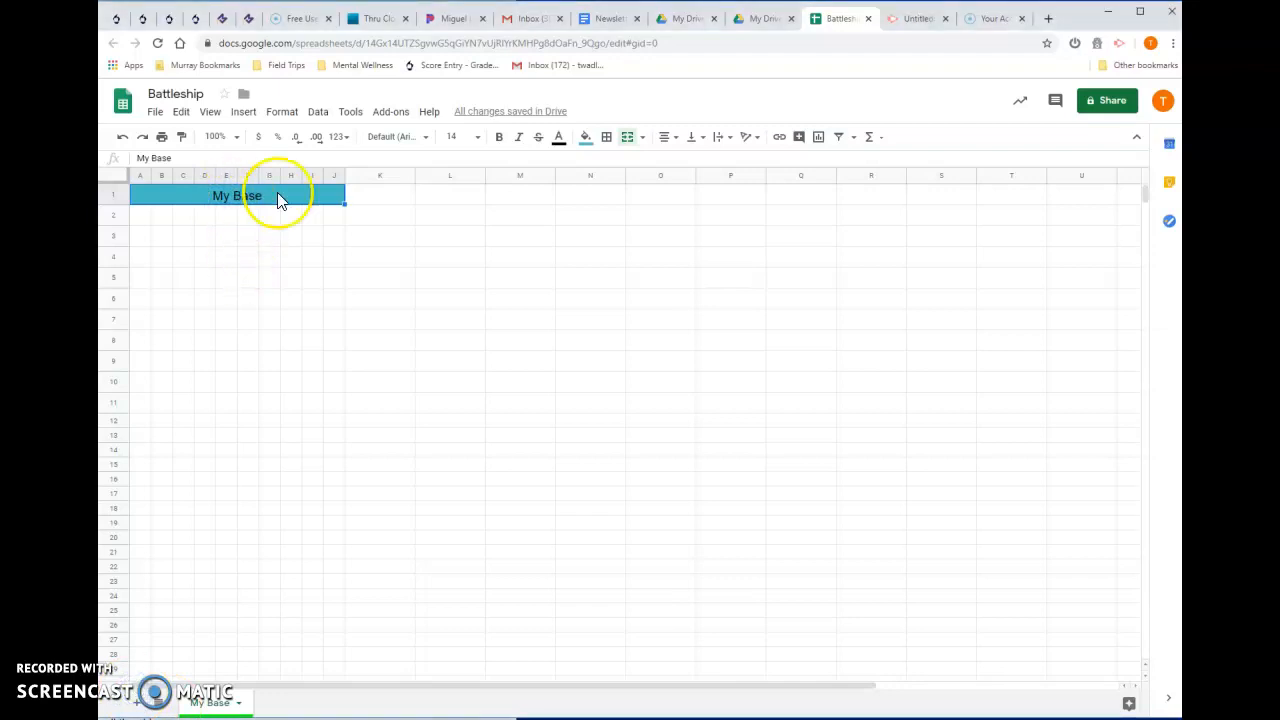
{"action": "left_click", "coordinate": [427, 139]}
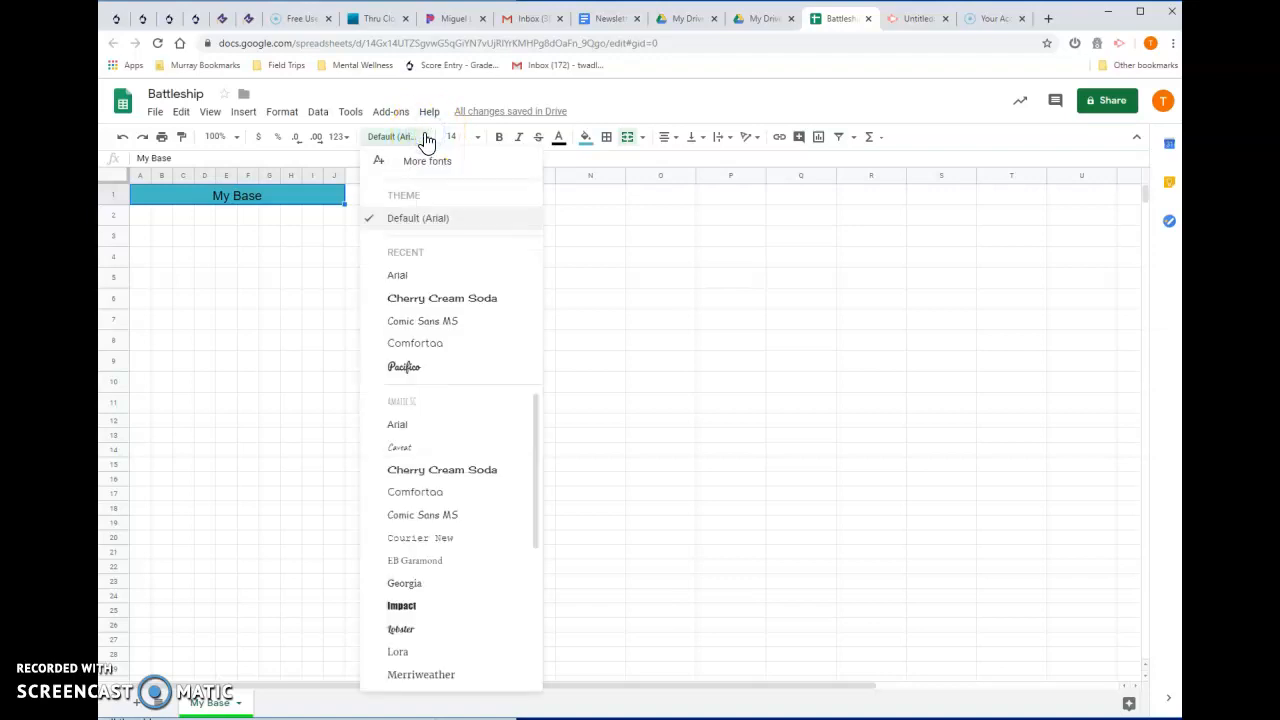
{"action": "left_click", "coordinate": [412, 350]}
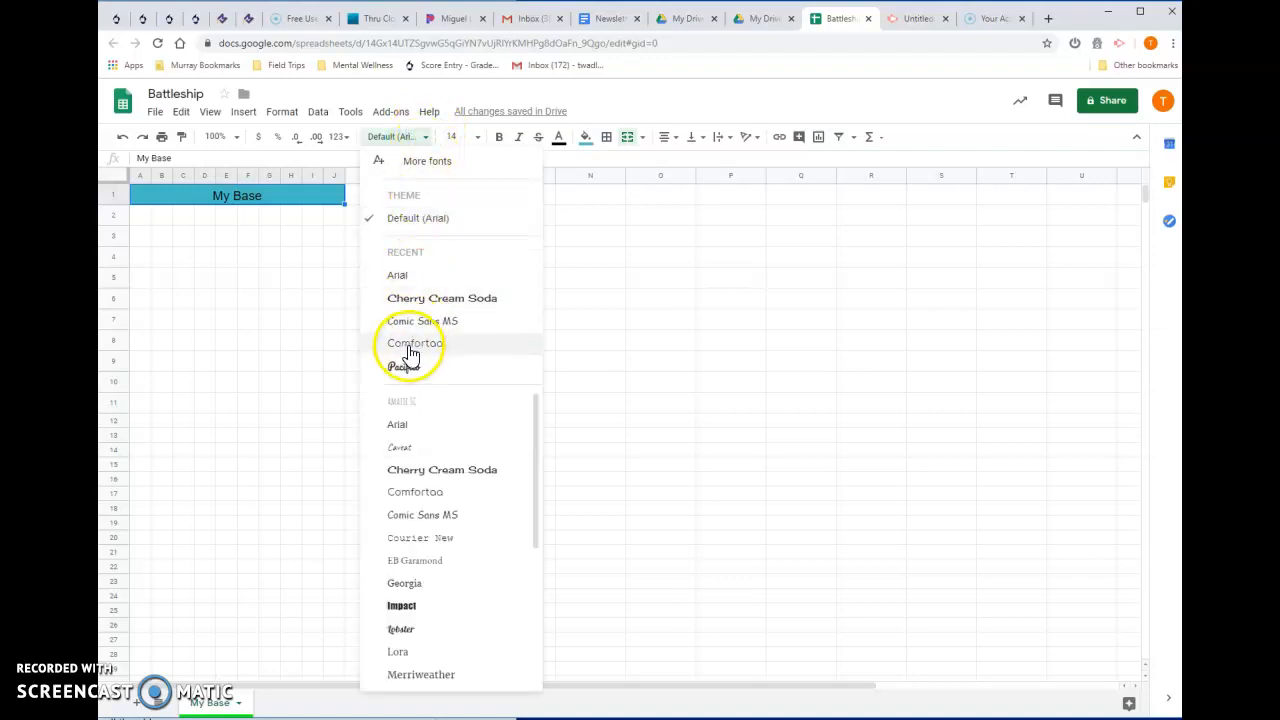
{"action": "left_click", "coordinate": [478, 137]}
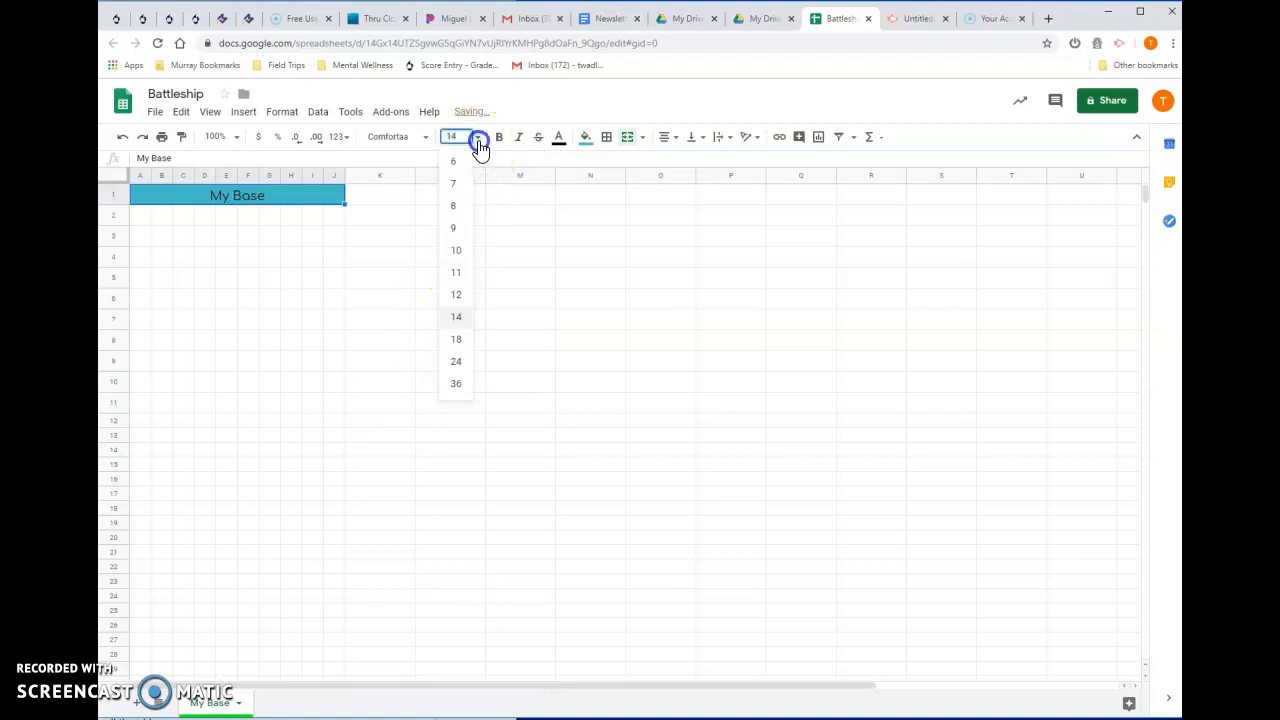
{"action": "left_click", "coordinate": [456, 339]}
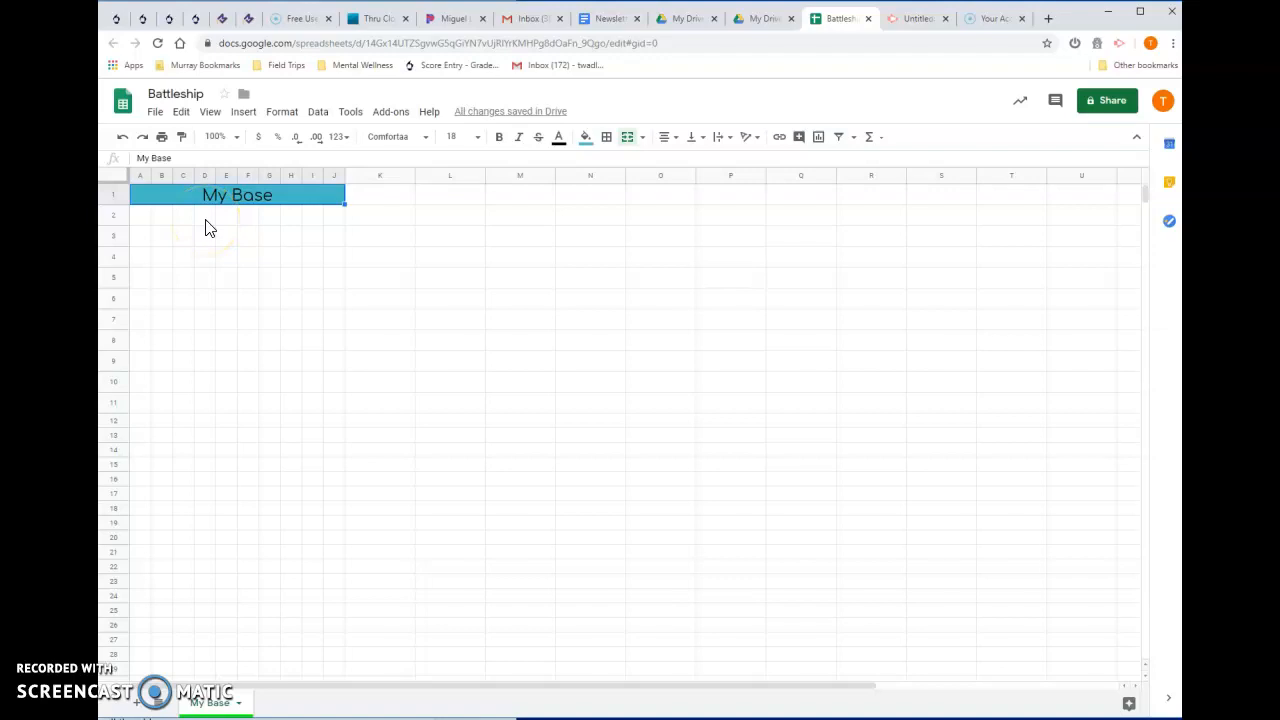
Fill the ten-by-ten grid A2:J11 below the title with light cornflower blue 3.
{"action": "left_click", "coordinate": [141, 216]}
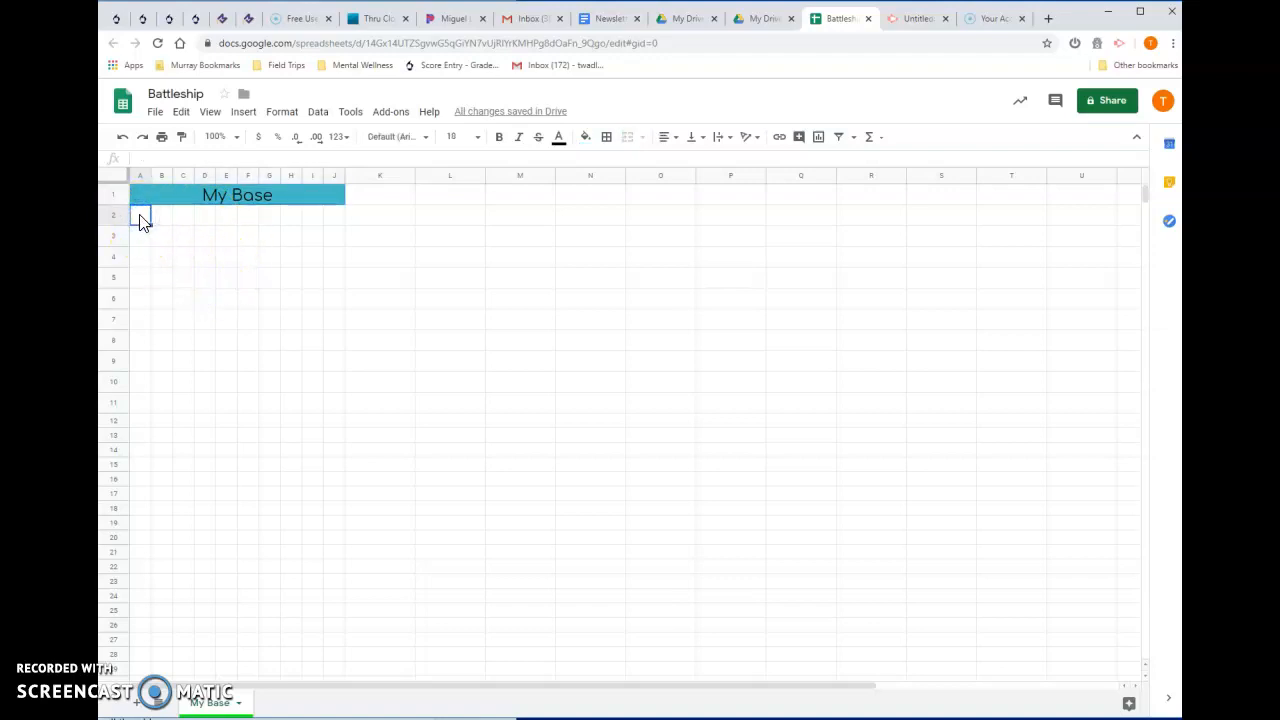
{"action": "left_click", "coordinate": [232, 436]}
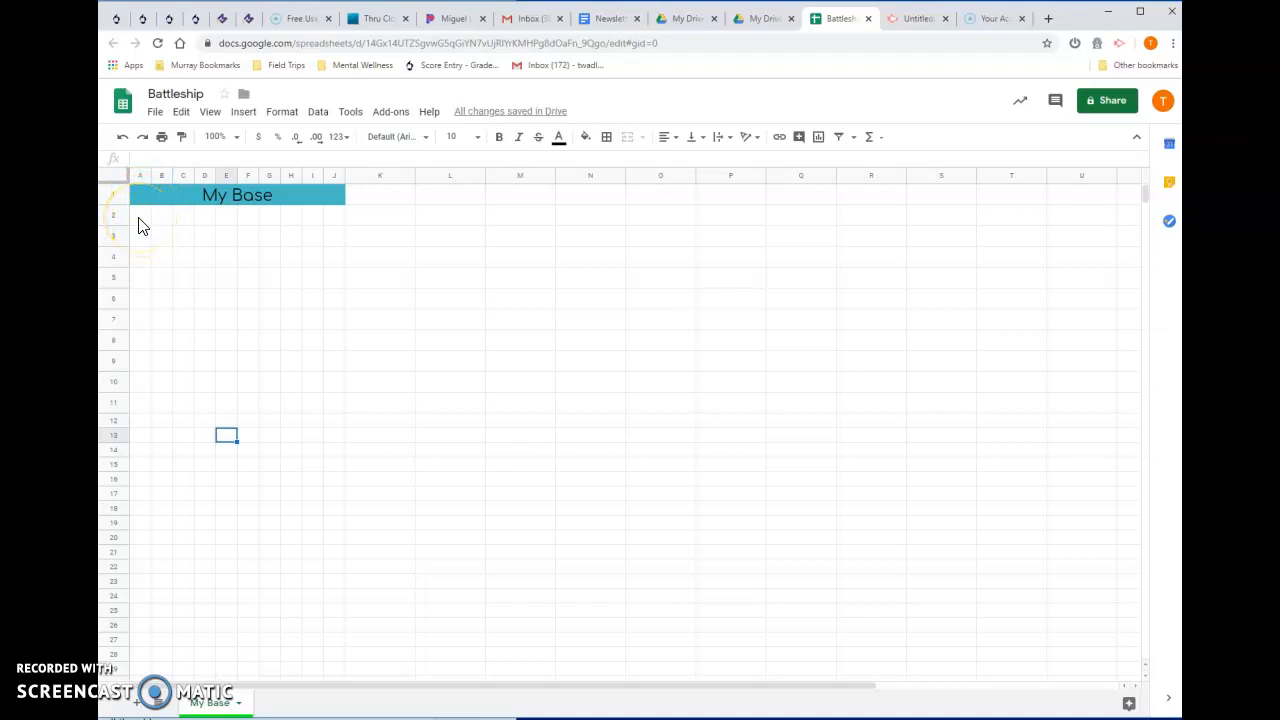
{"action": "left_click_drag", "start_coordinate": [140, 216], "coordinate": [332, 400]}
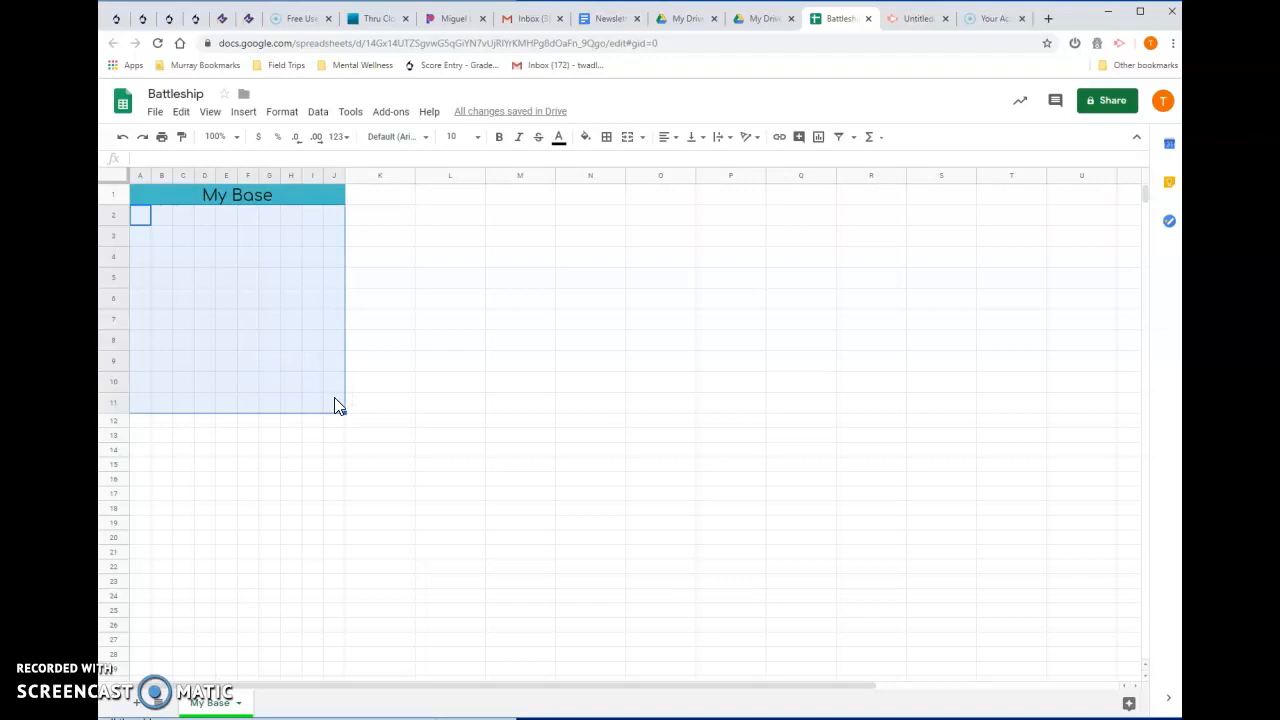
{"action": "left_click", "coordinate": [400, 366]}
{"action": "left_click_drag", "start_coordinate": [142, 218], "coordinate": [335, 408]}
{"action": "left_click", "coordinate": [467, 289]}
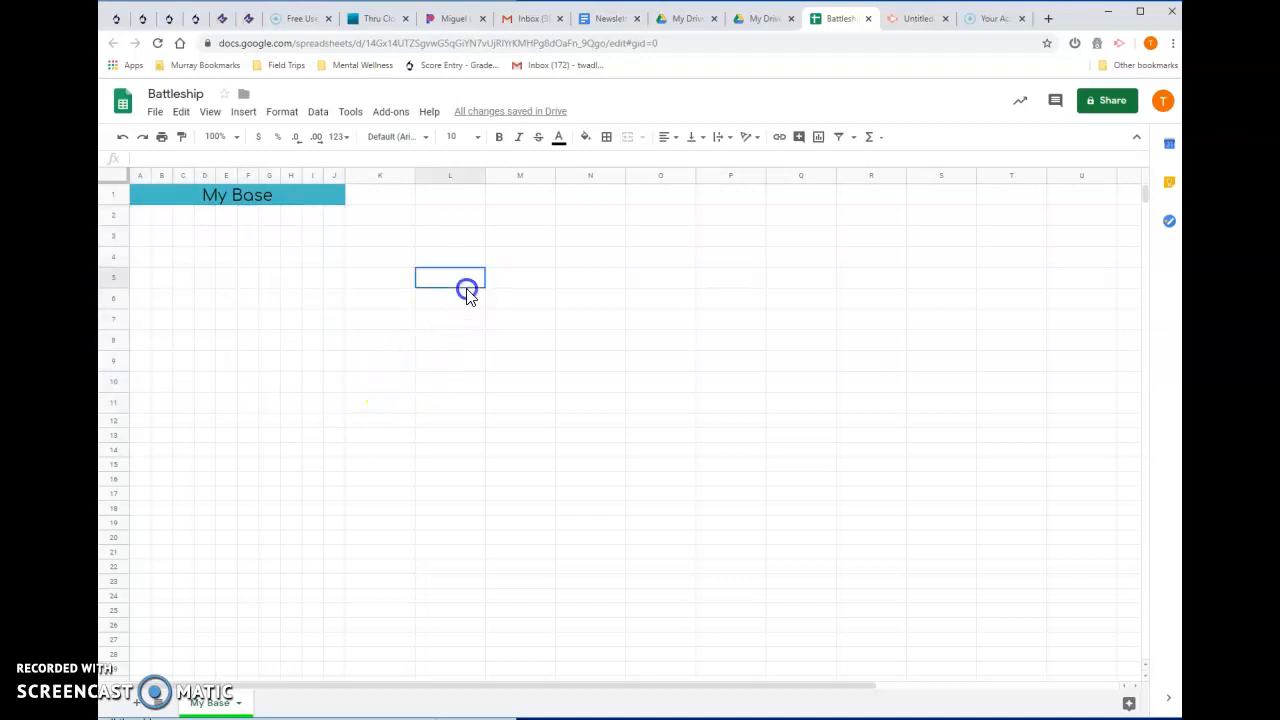
{"action": "left_click_drag", "start_coordinate": [137, 220], "coordinate": [331, 408]}
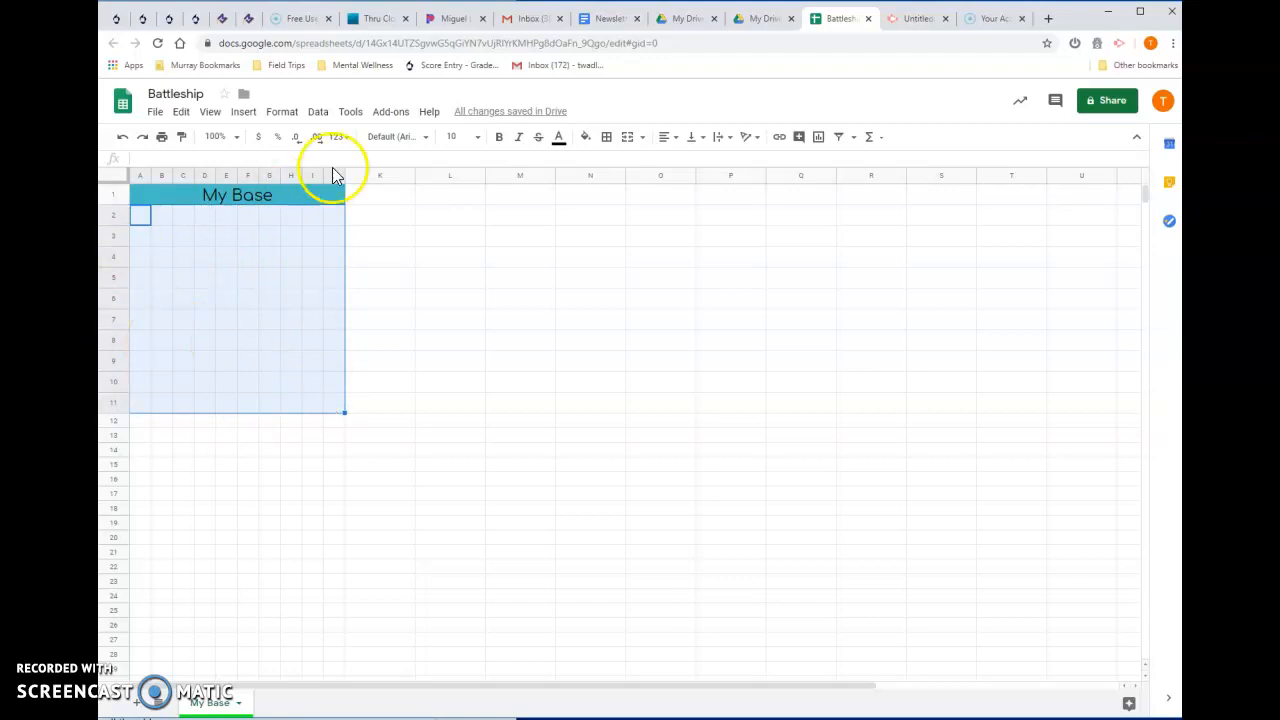
{"action": "left_click", "coordinate": [585, 137]}
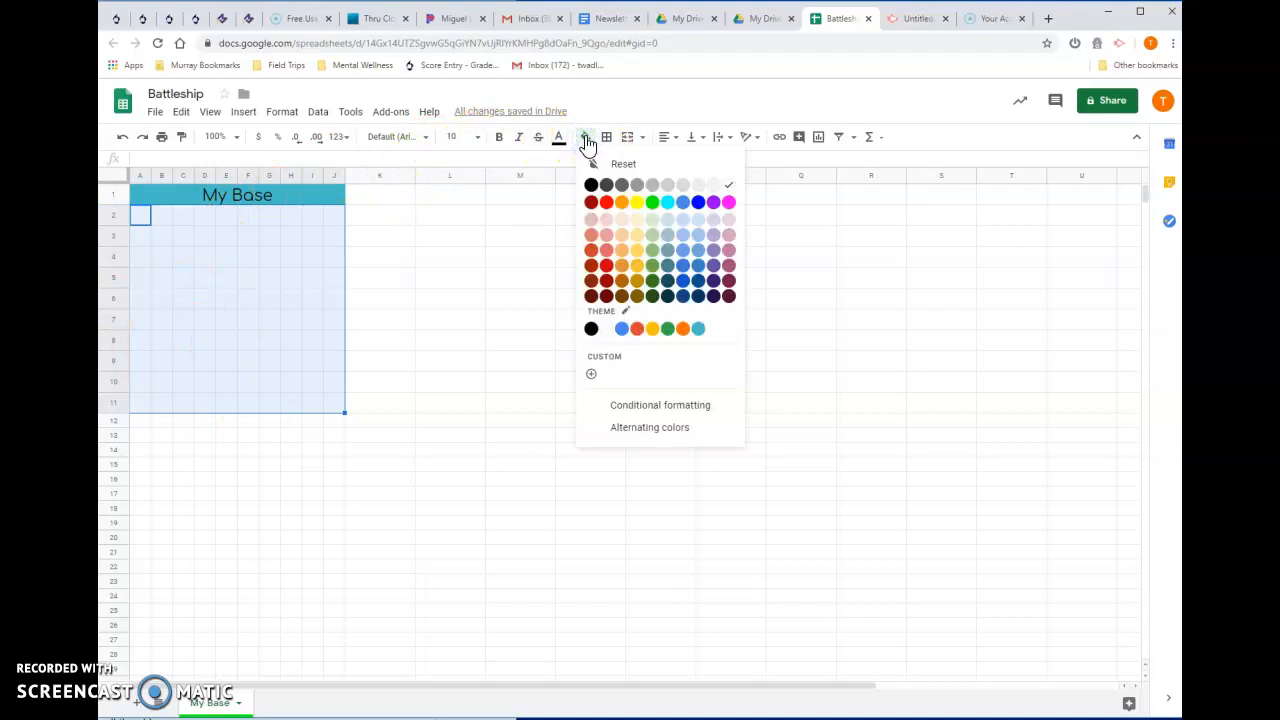
{"action": "left_click", "coordinate": [660, 222]}
{"action": "left_click", "coordinate": [686, 233]}
{"action": "left_click", "coordinate": [583, 237]}
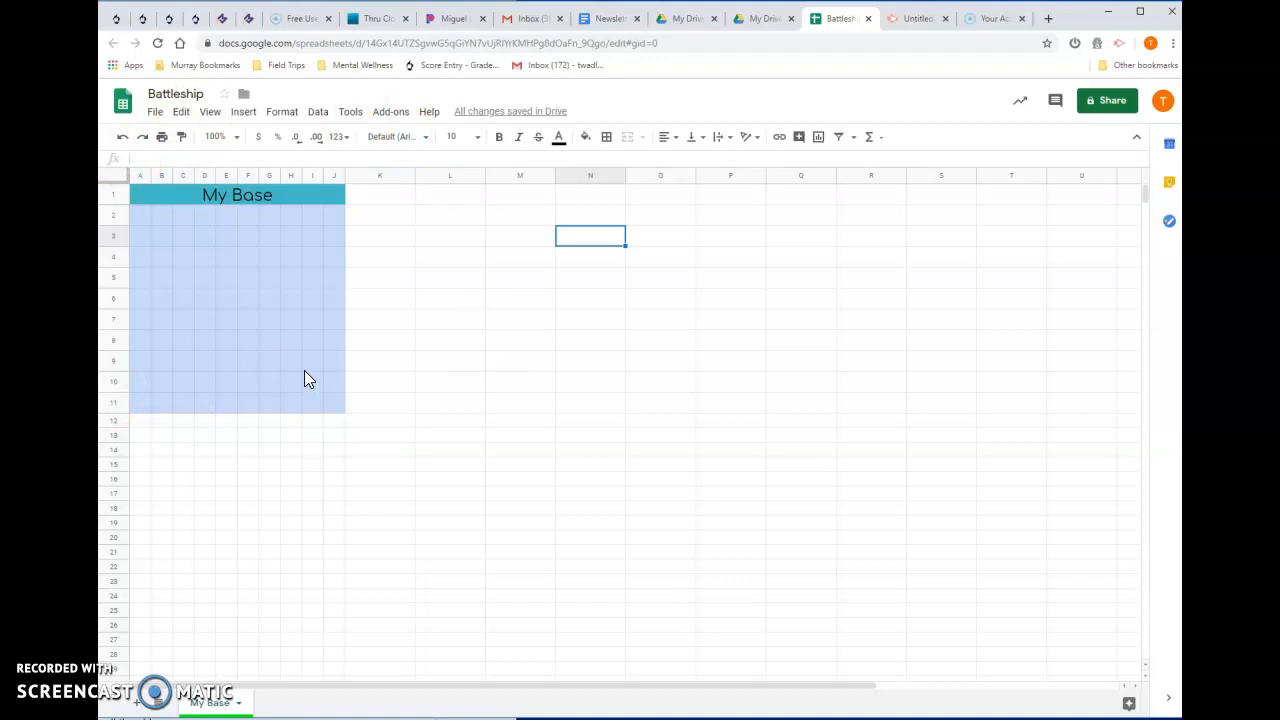
{"action": "left_click", "coordinate": [450, 340]}
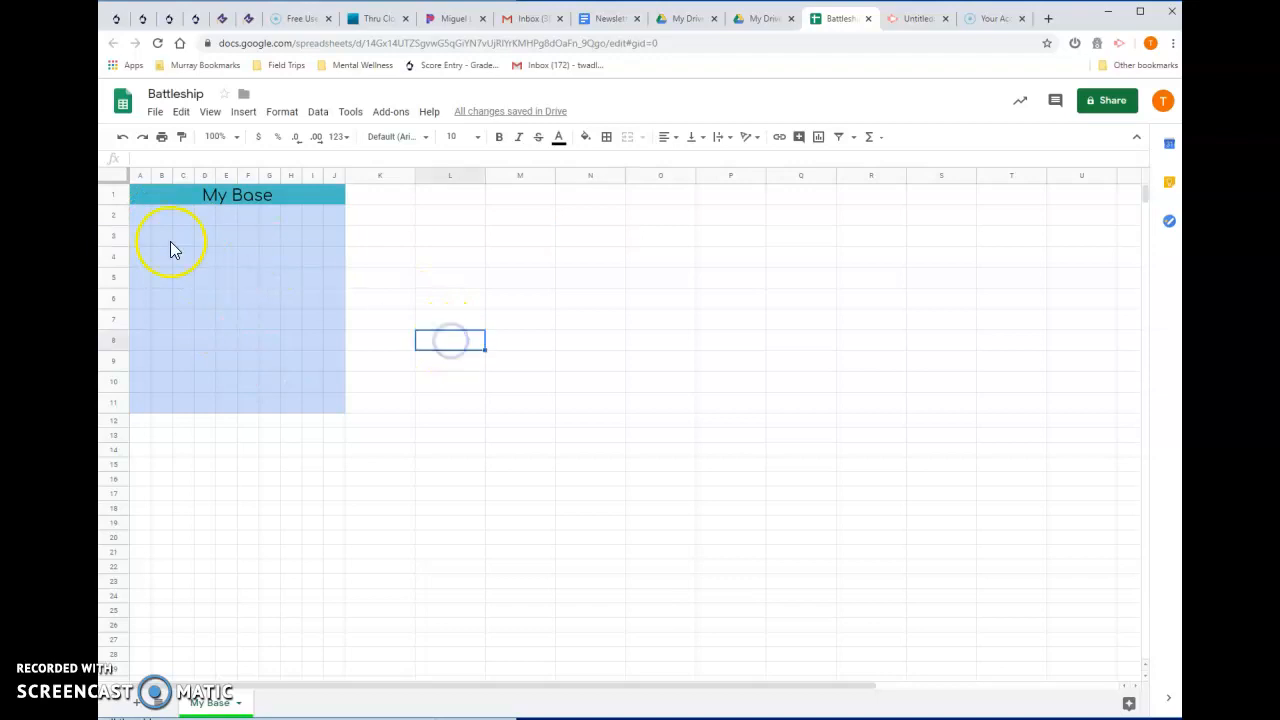
Apply black borders to all cells in the grid A2:J11.
{"action": "left_click_drag", "start_coordinate": [140, 216], "coordinate": [336, 402]}
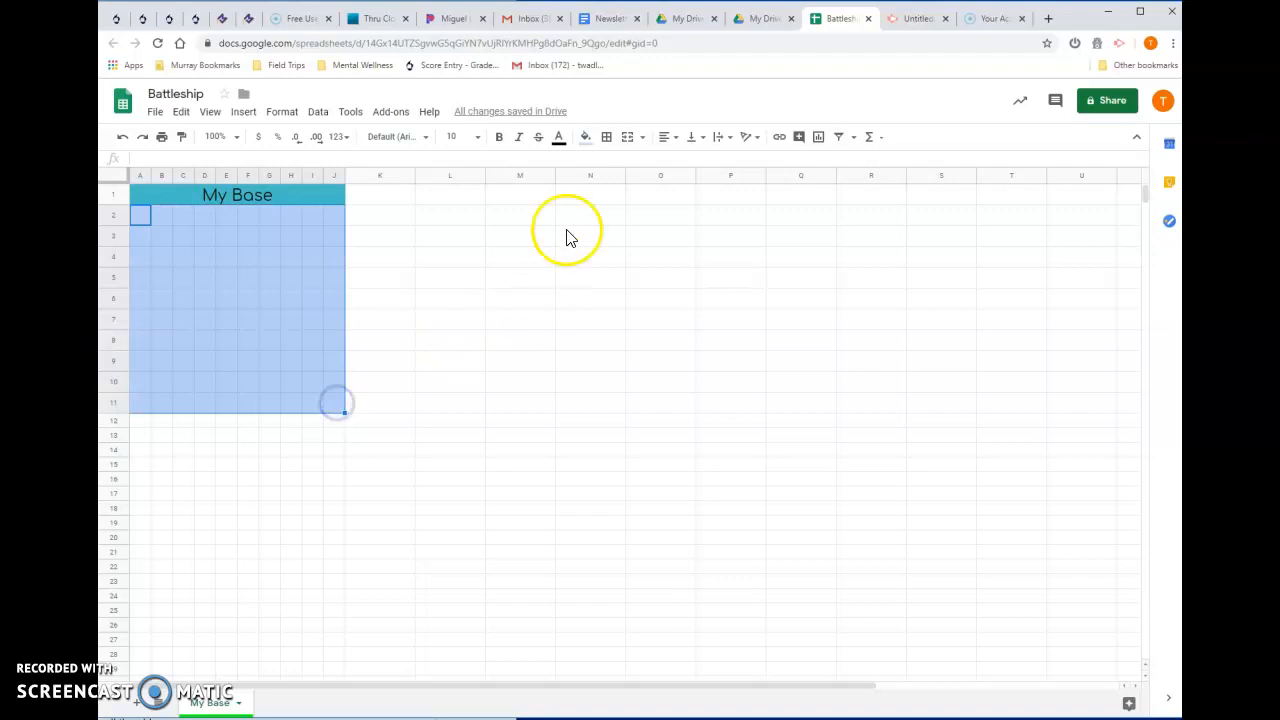
{"action": "left_click", "coordinate": [607, 140]}
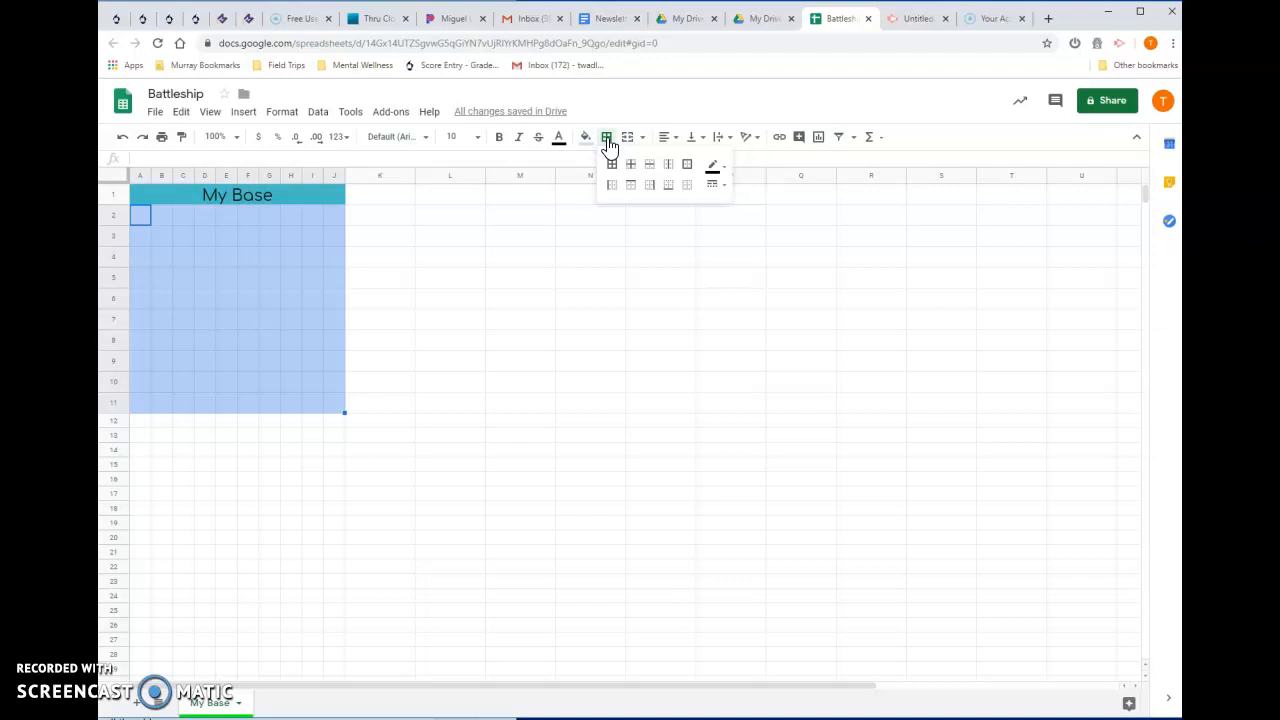
{"action": "left_click", "coordinate": [612, 168]}
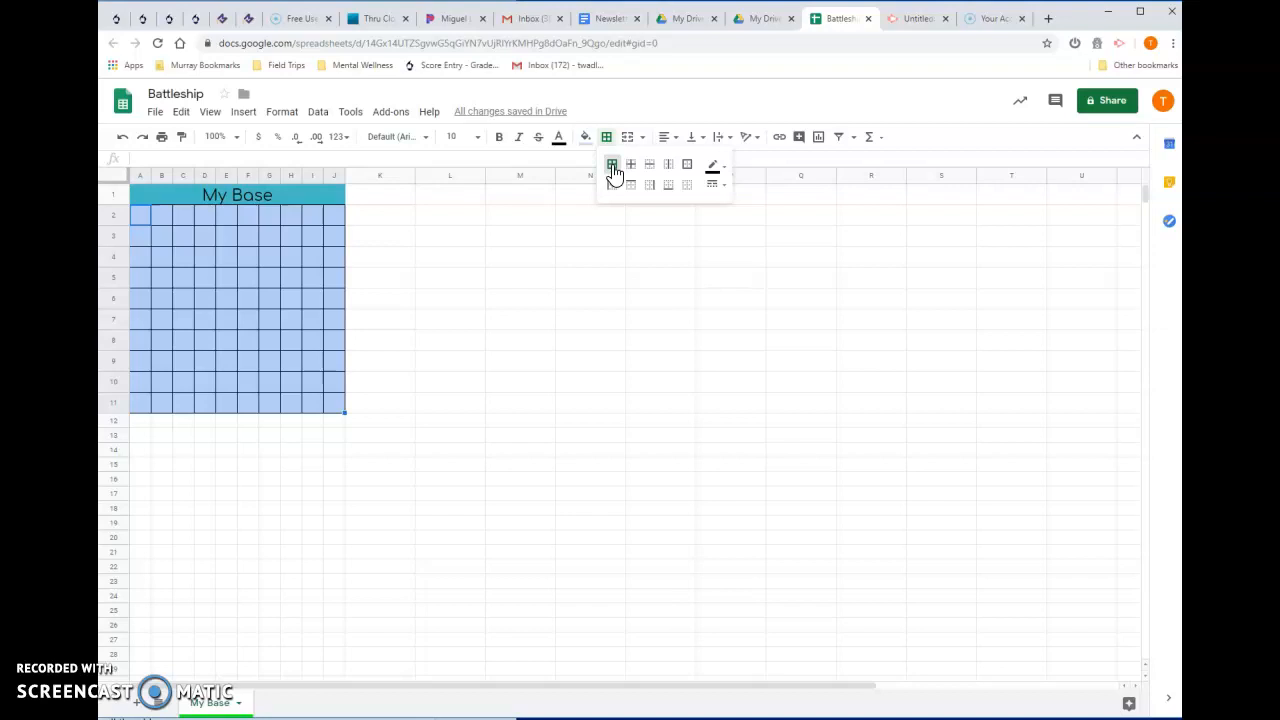
{"action": "left_click", "coordinate": [612, 166]}
Duplicate the My Base sheet and rename the copy as Enemy Base.
{"action": "right_click", "coordinate": [208, 706]}
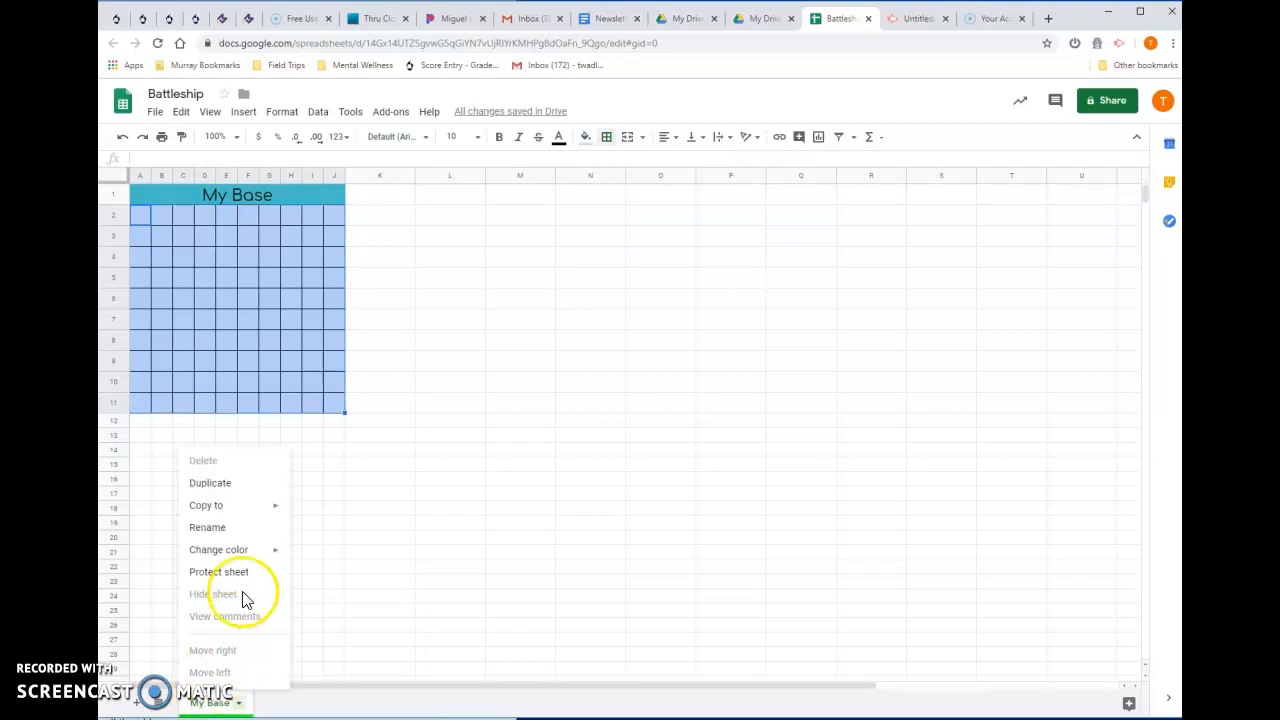
{"action": "left_click", "coordinate": [210, 484]}
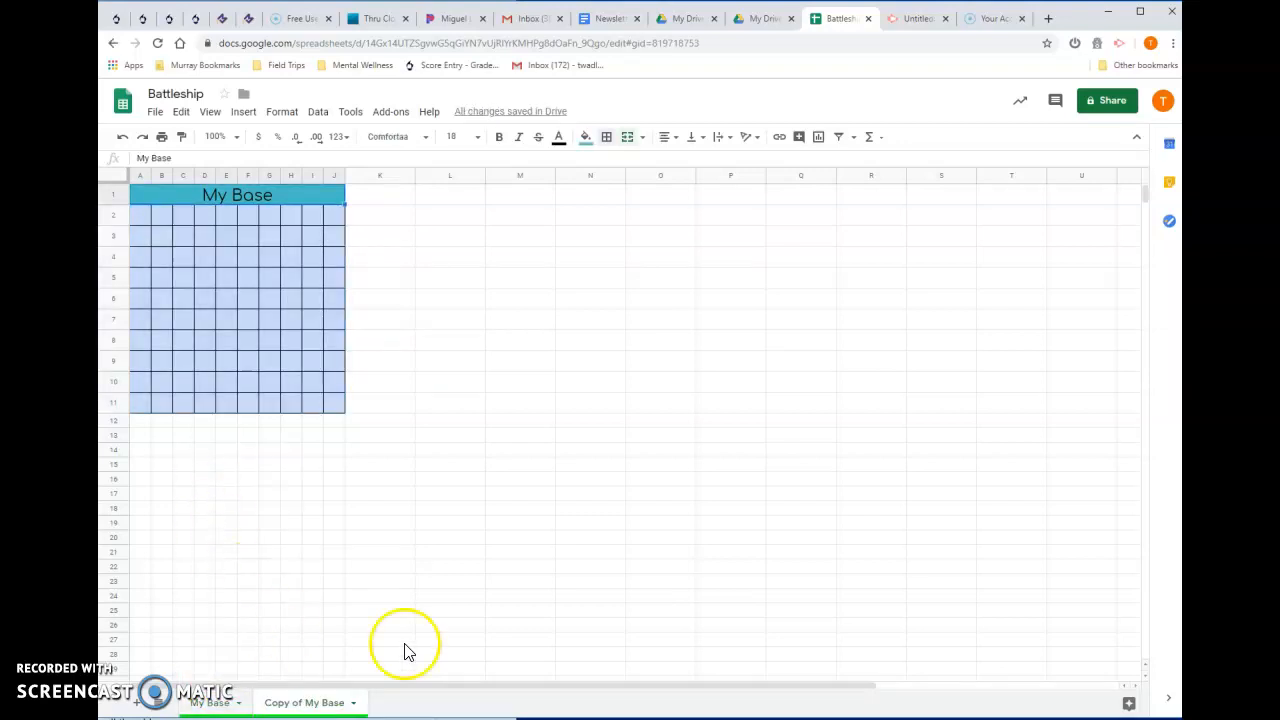
{"action": "double_click", "coordinate": [303, 704]}
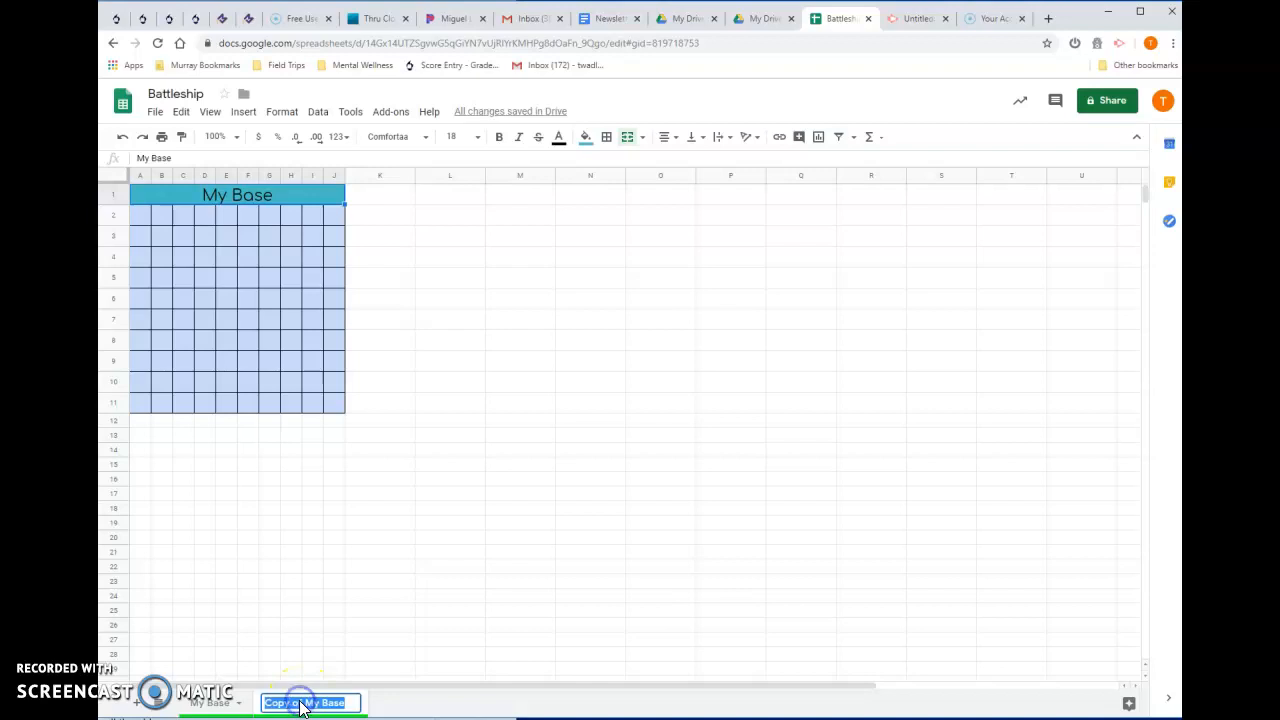
{"action": "type", "text": "Enemy Ba"}
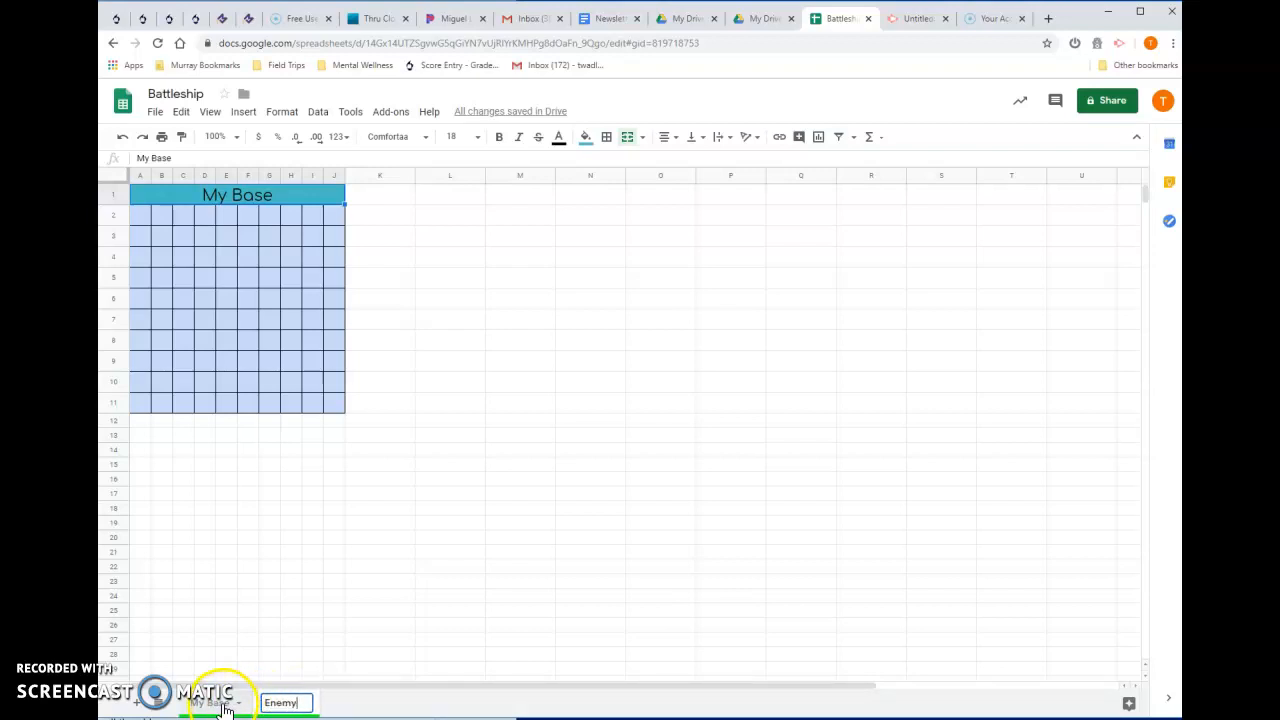
{"action": "key", "text": "Return"}
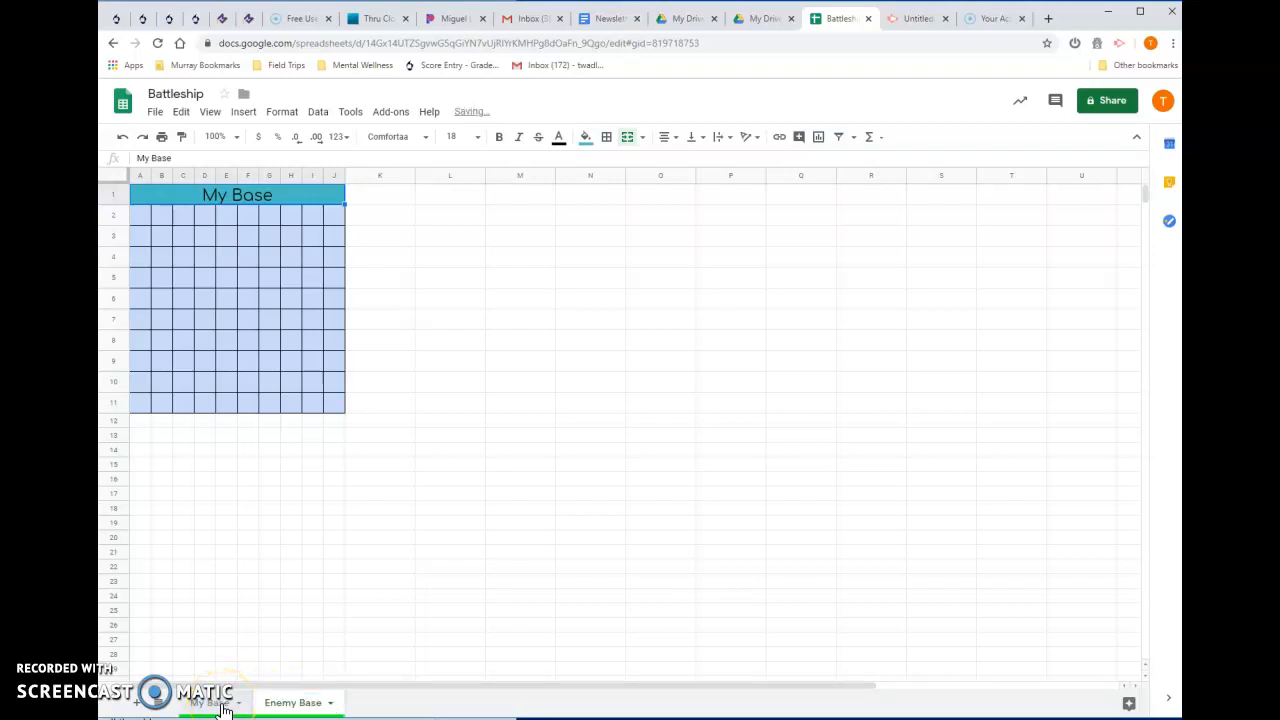
Change the Enemy Base sheet's tab color to red.
{"action": "left_click", "coordinate": [295, 704]}
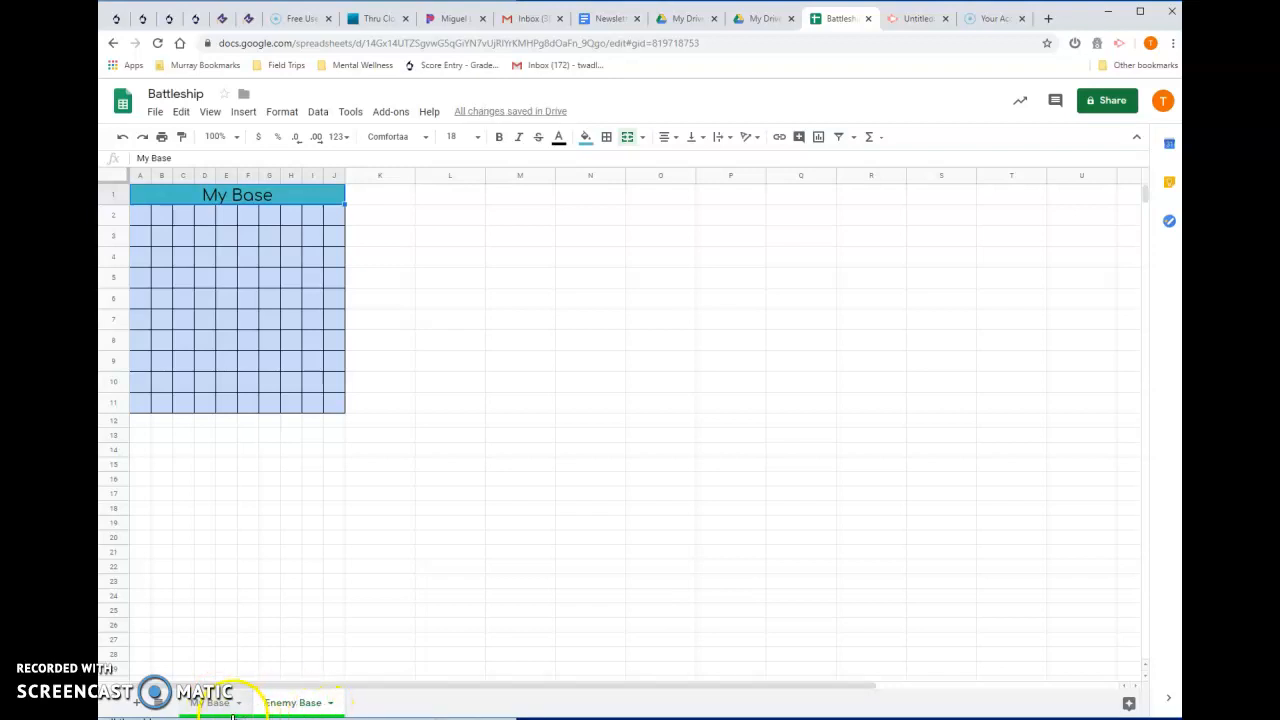
{"action": "right_click", "coordinate": [308, 700]}
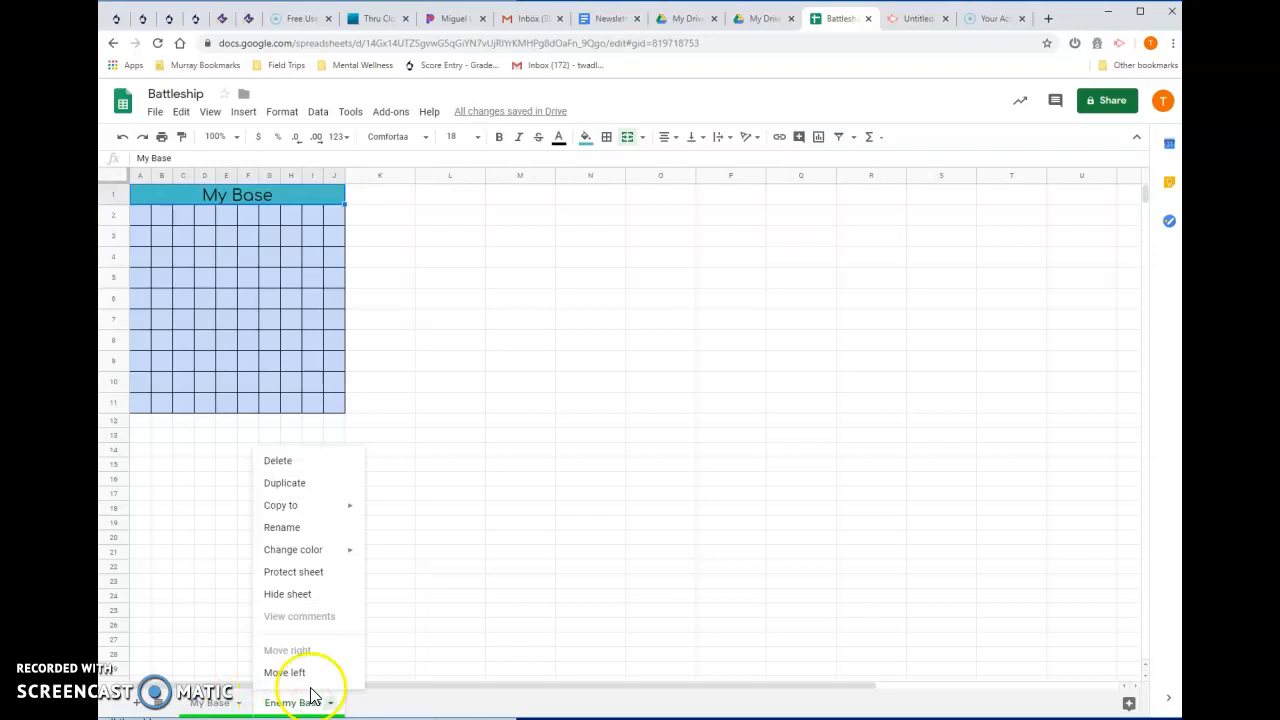
{"action": "mouse_move", "coordinate": [290, 551]}
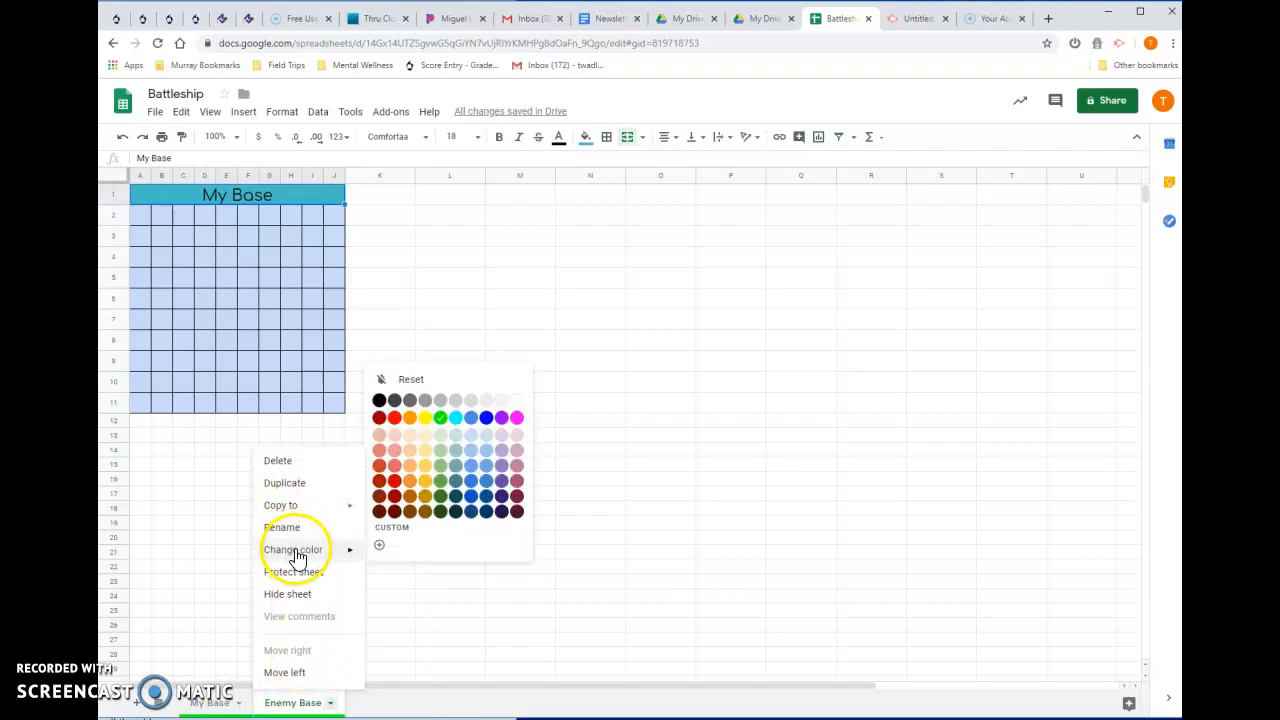
{"action": "left_click", "coordinate": [396, 422]}
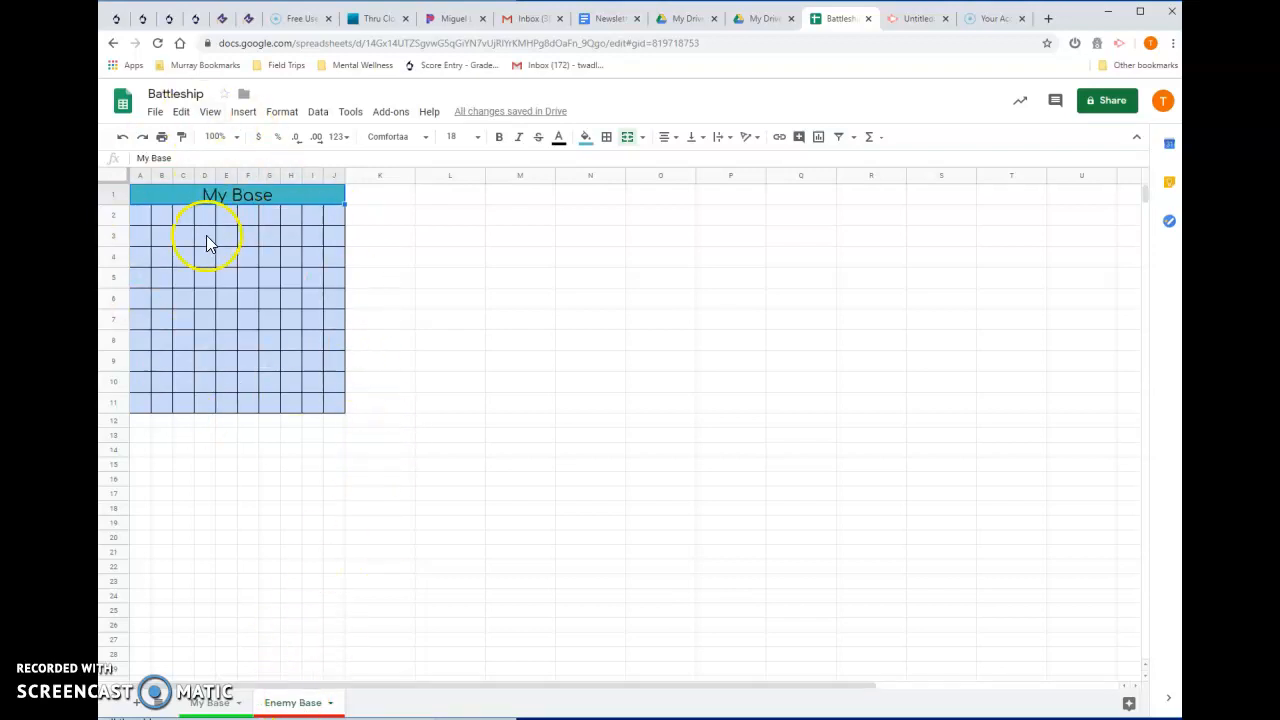
Replace the title in the merged header cell of the Enemy Base sheet with Enemy Base.
{"action": "left_click", "coordinate": [214, 703]}
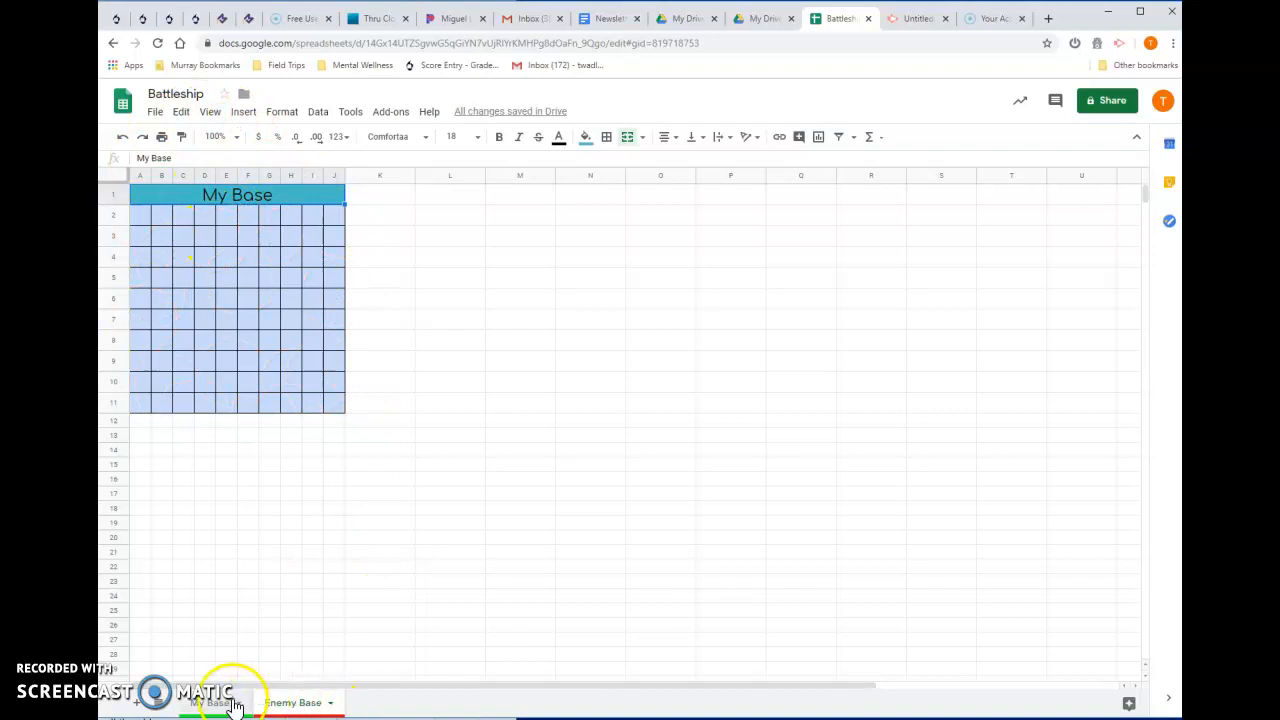
{"action": "left_click", "coordinate": [282, 705]}
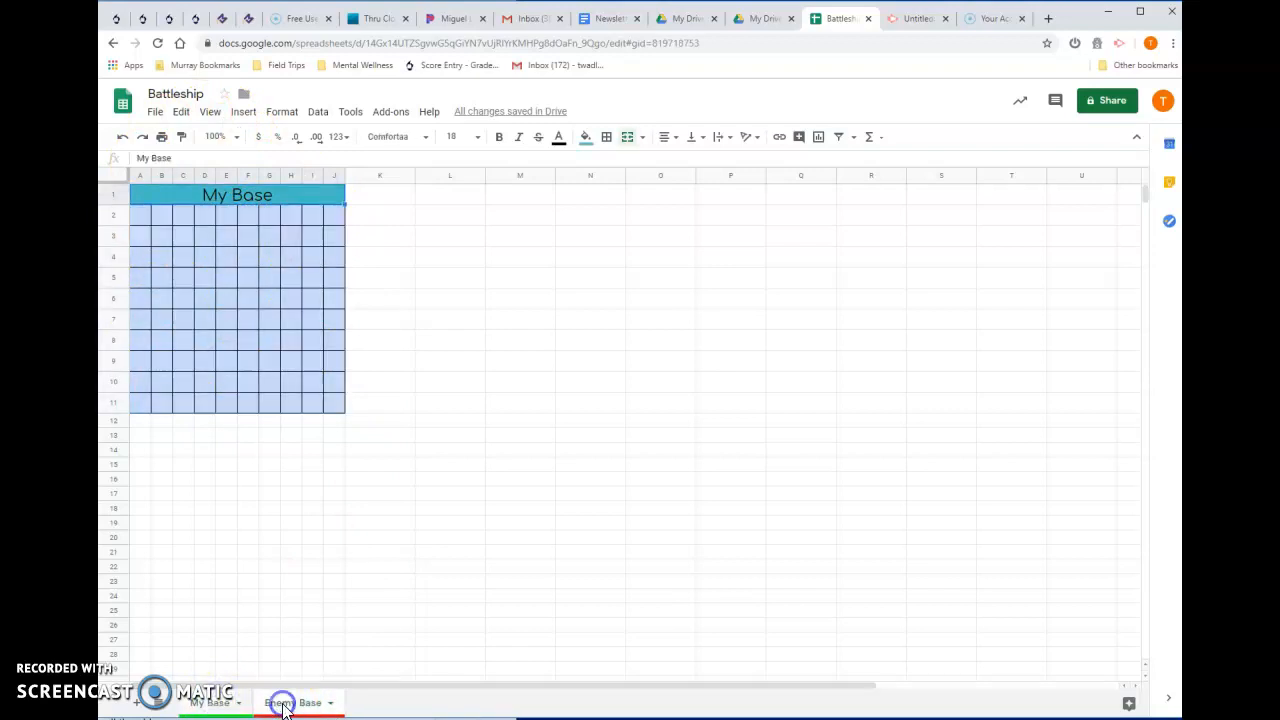
{"action": "left_click", "coordinate": [214, 705]}
{"action": "left_click", "coordinate": [285, 703]}
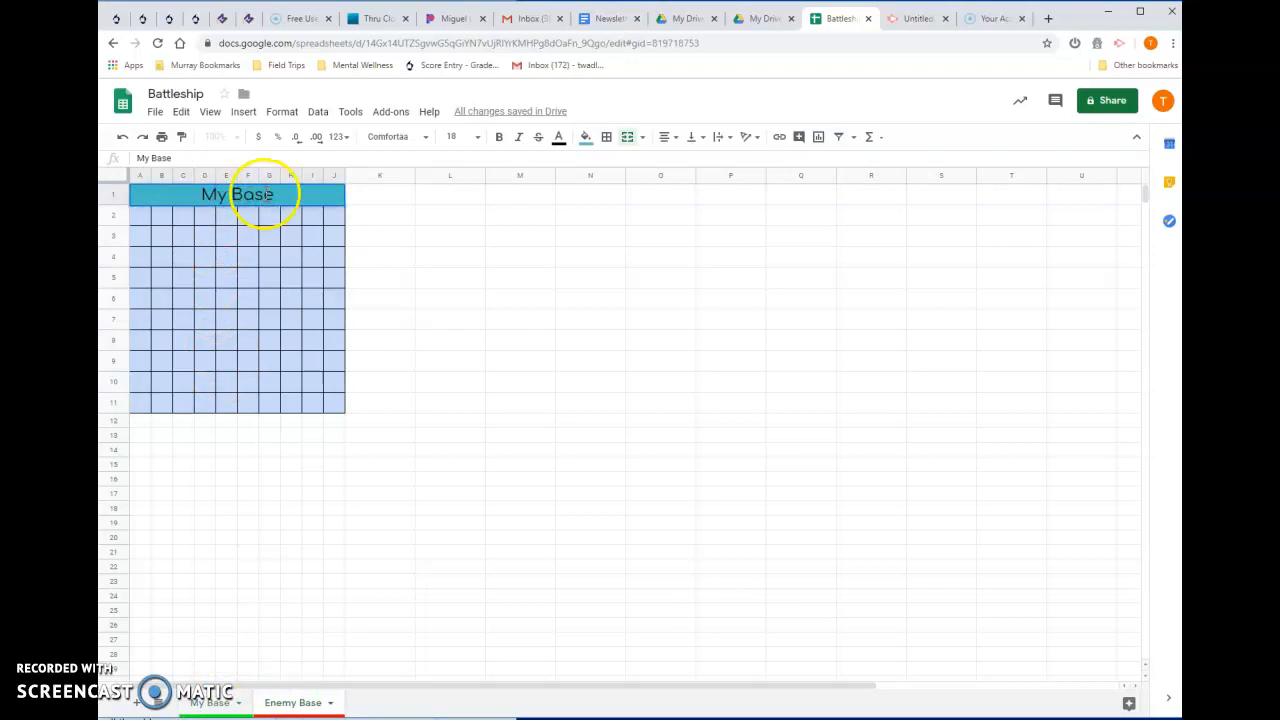
{"action": "double_click", "coordinate": [276, 195]}
{"action": "left_click_drag", "start_coordinate": [276, 195], "coordinate": [199, 195]}
{"action": "type", "text": "Enemy Base"}
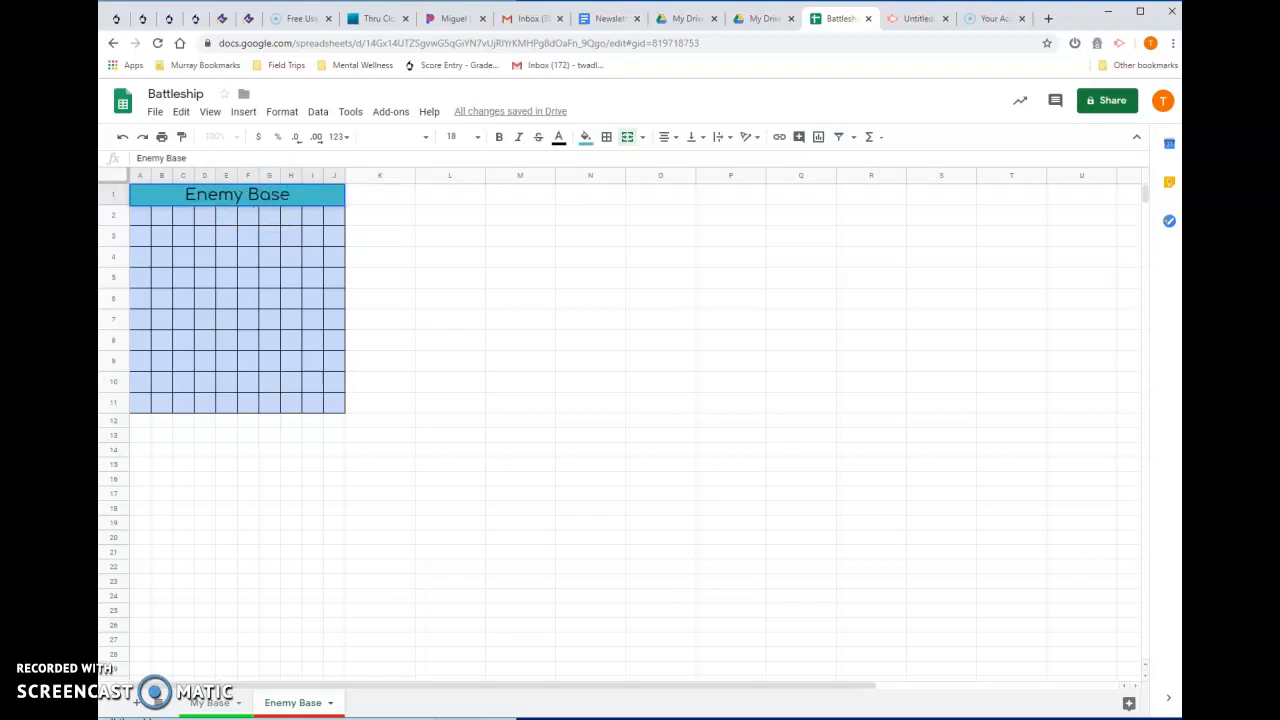
{"action": "key", "text": "Return"}
Fill the Enemy Base header cell in row 1 with light red 1.
{"action": "left_click", "coordinate": [203, 199]}
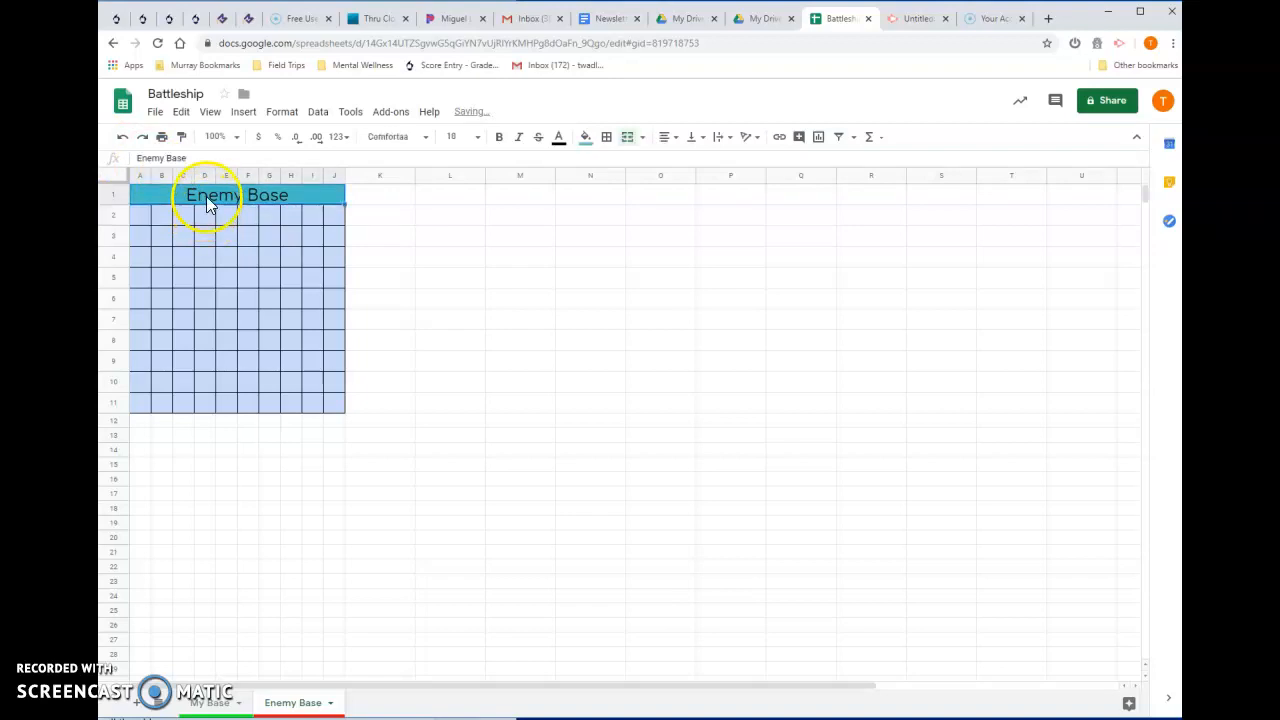
{"action": "left_click", "coordinate": [583, 138]}
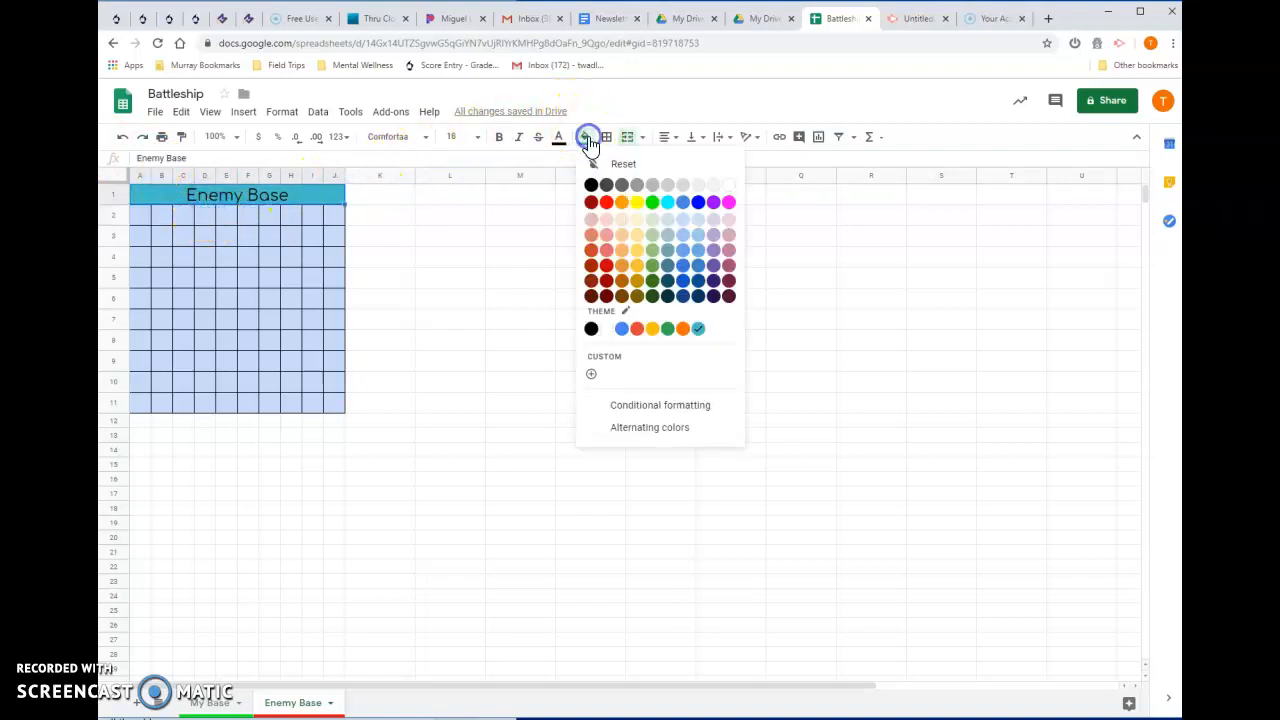
{"action": "left_click", "coordinate": [606, 251]}
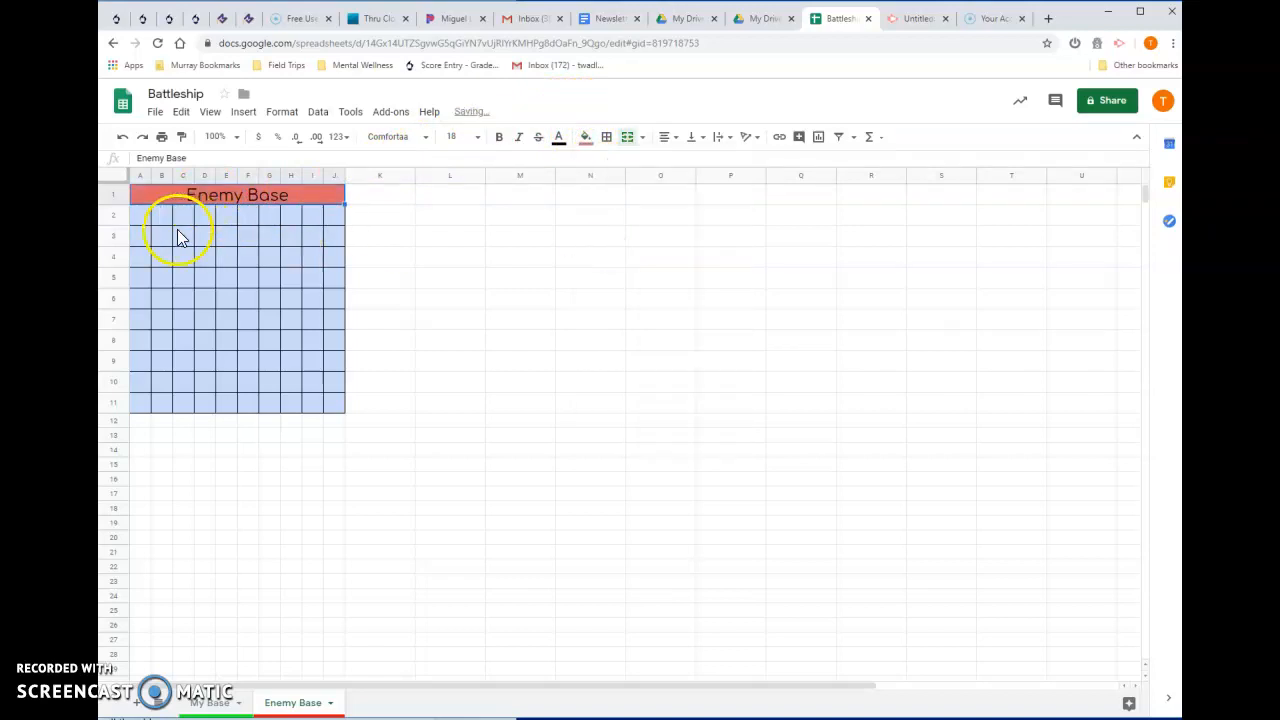
Fill the Enemy Base grid cells A2:J11 with dark cornflower blue 1.
{"action": "left_click", "coordinate": [143, 222]}
{"action": "left_click", "coordinate": [313, 497]}
{"action": "left_click_drag", "start_coordinate": [138, 215], "coordinate": [329, 402]}
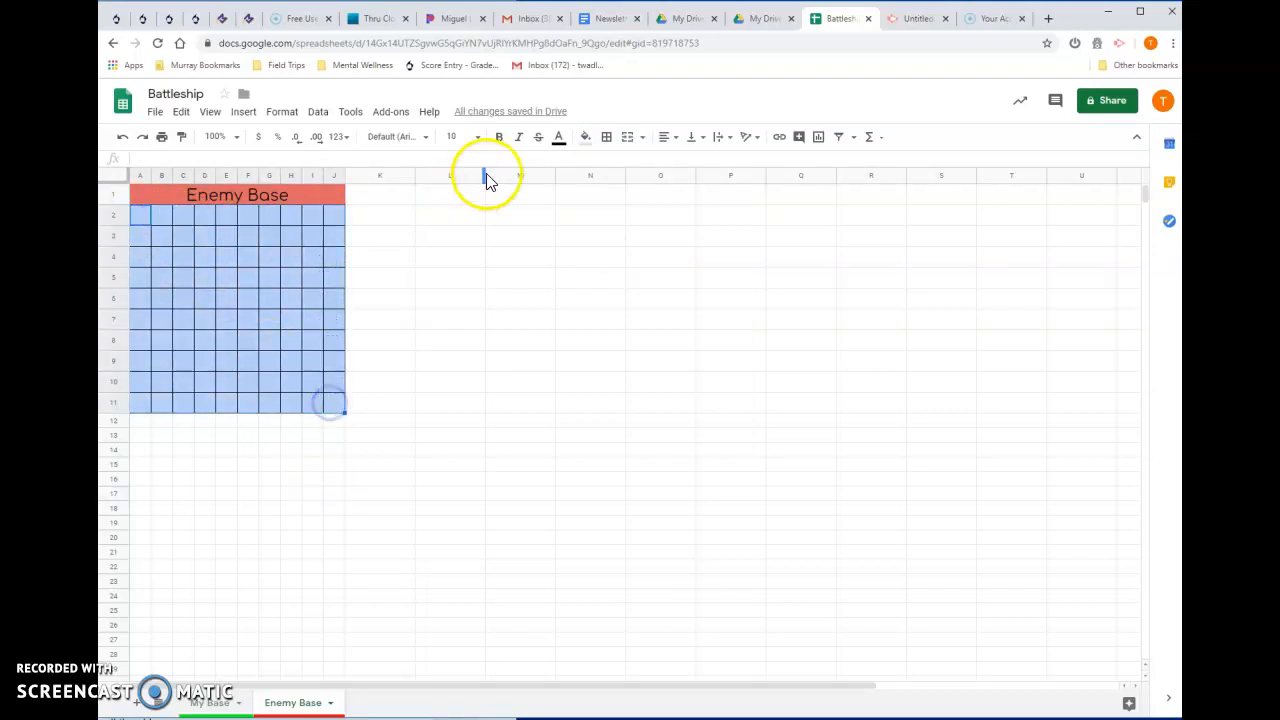
{"action": "left_click", "coordinate": [585, 137]}
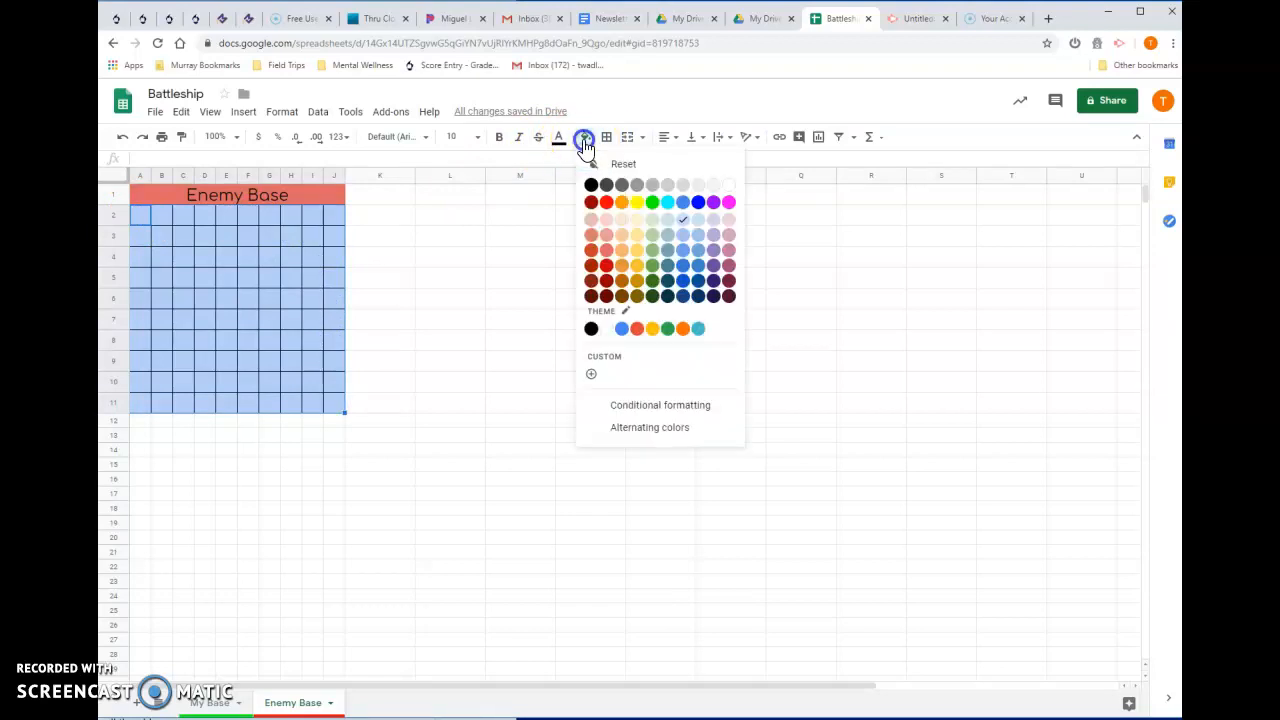
{"action": "left_click", "coordinate": [691, 265]}
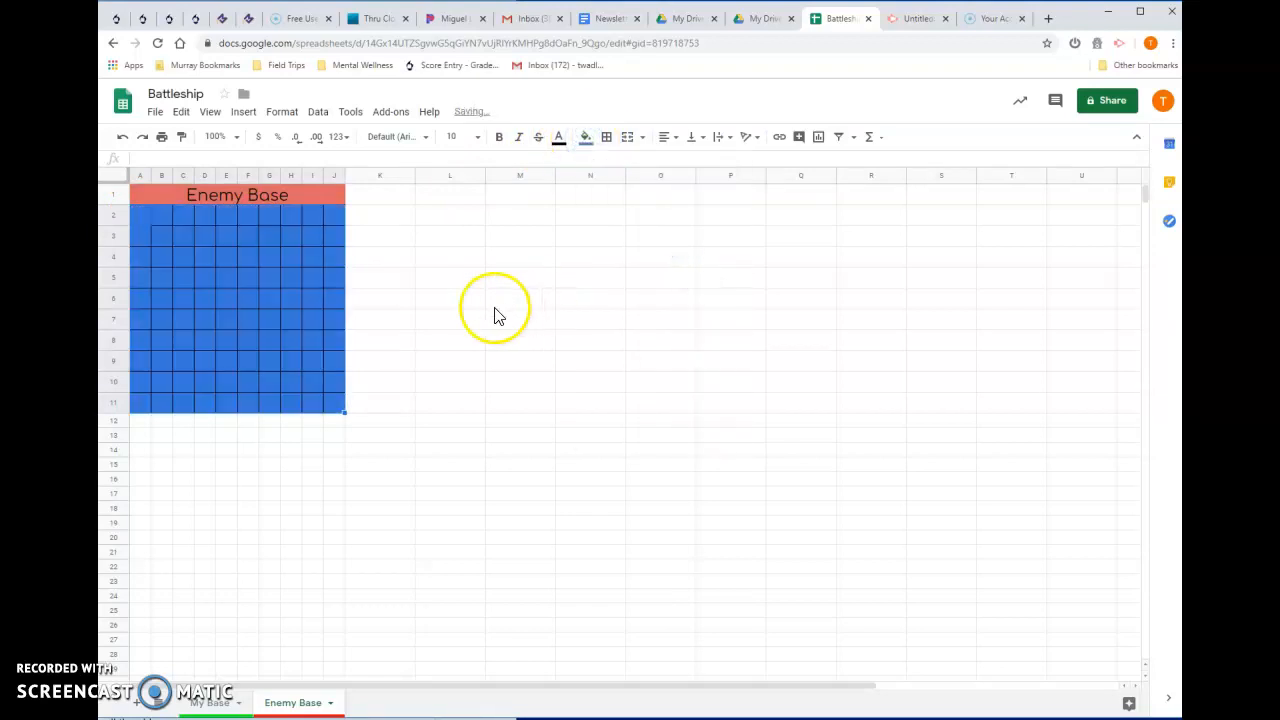
{"action": "left_click", "coordinate": [494, 307]}
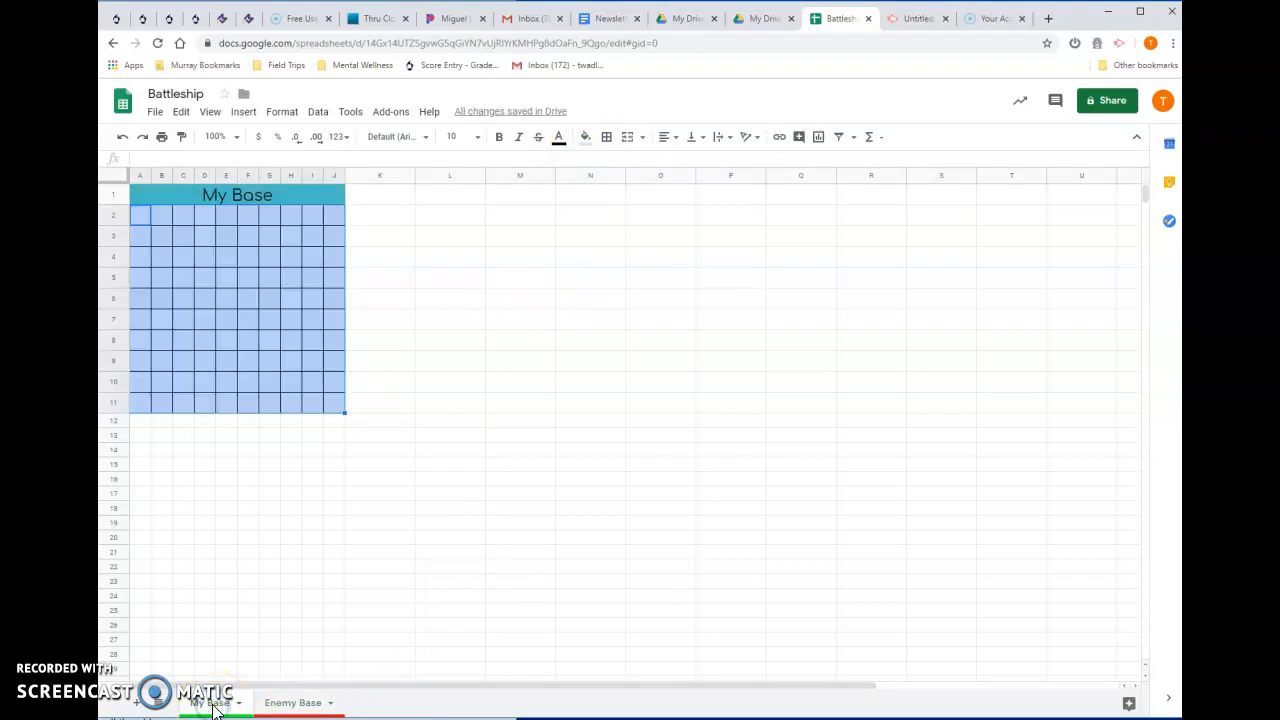
{"action": "left_click", "coordinate": [288, 703]}
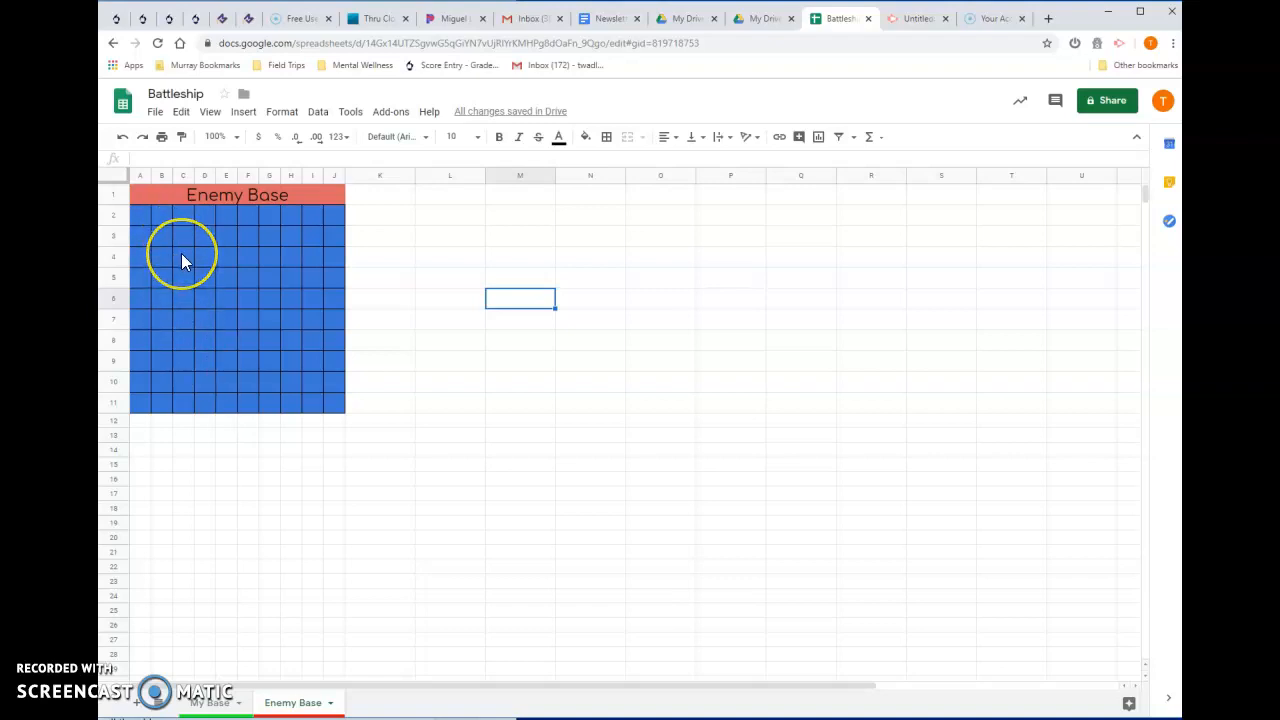
{"action": "left_click_drag", "start_coordinate": [181, 253], "coordinate": [182, 340]}
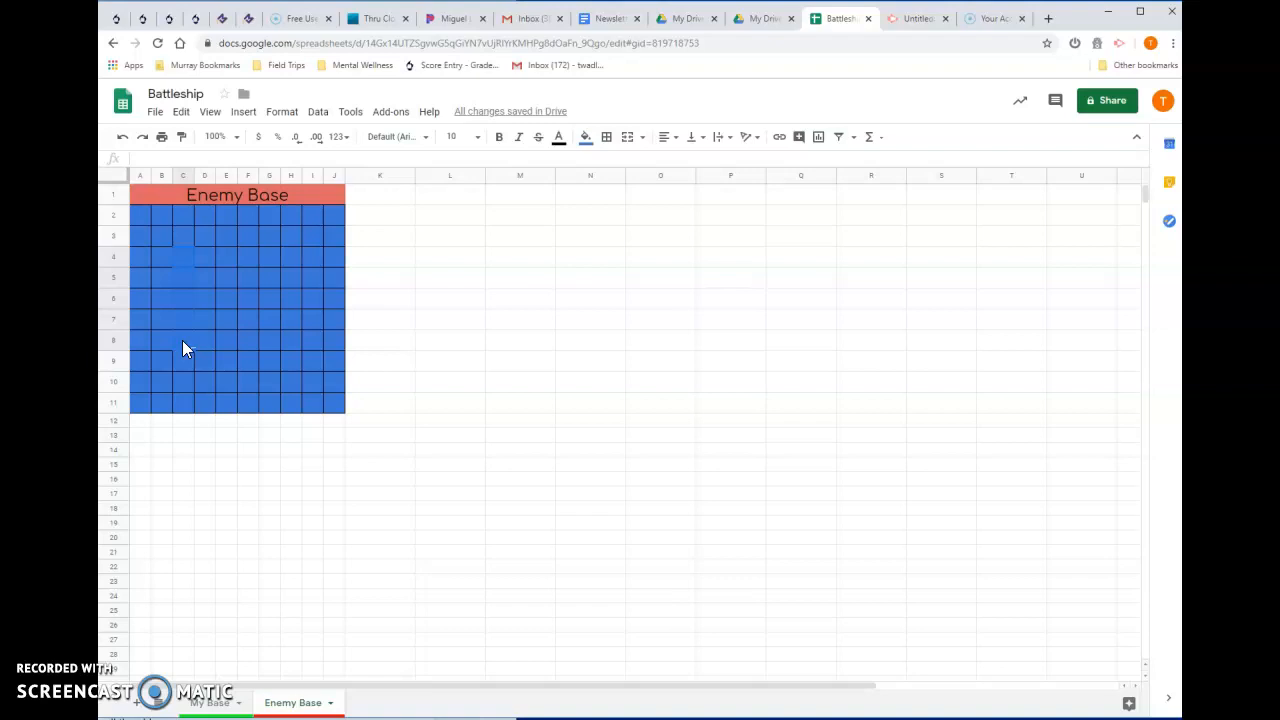
{"action": "left_click", "coordinate": [204, 496]}
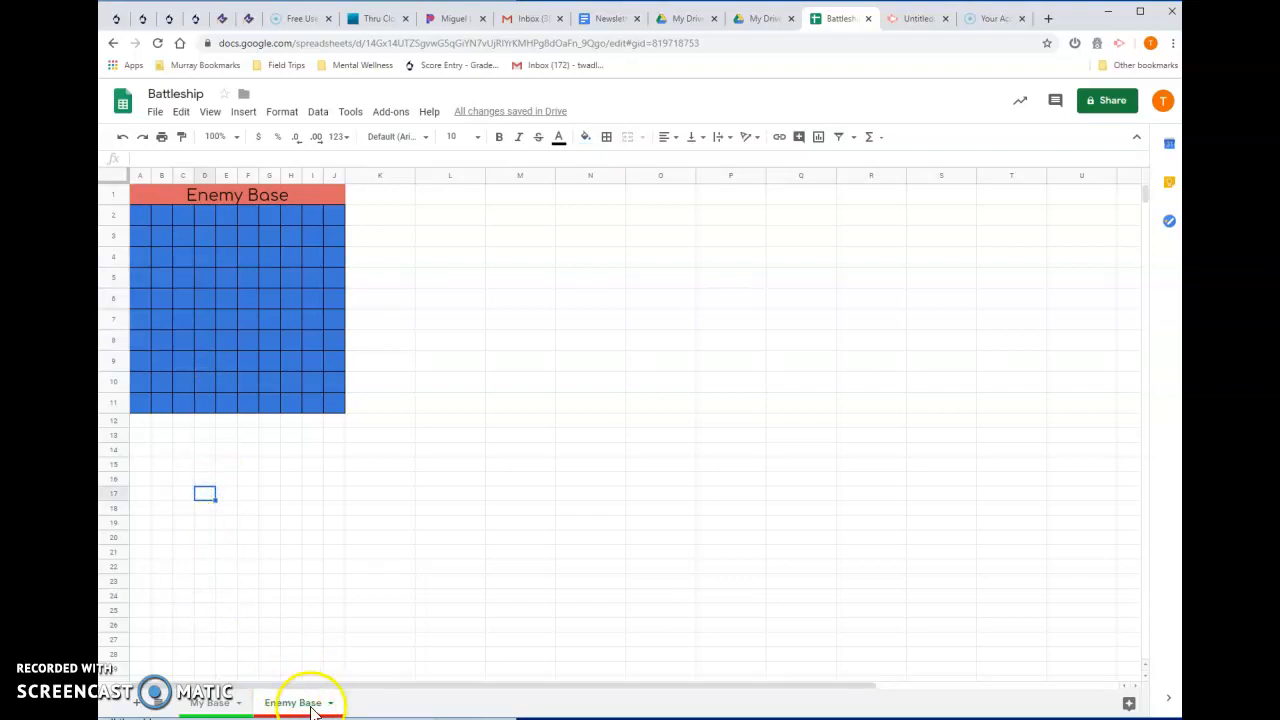
Mark a five-cell vertical ship on the My Base sheet by filling C3:C7 with white.
{"action": "left_click", "coordinate": [207, 703]}
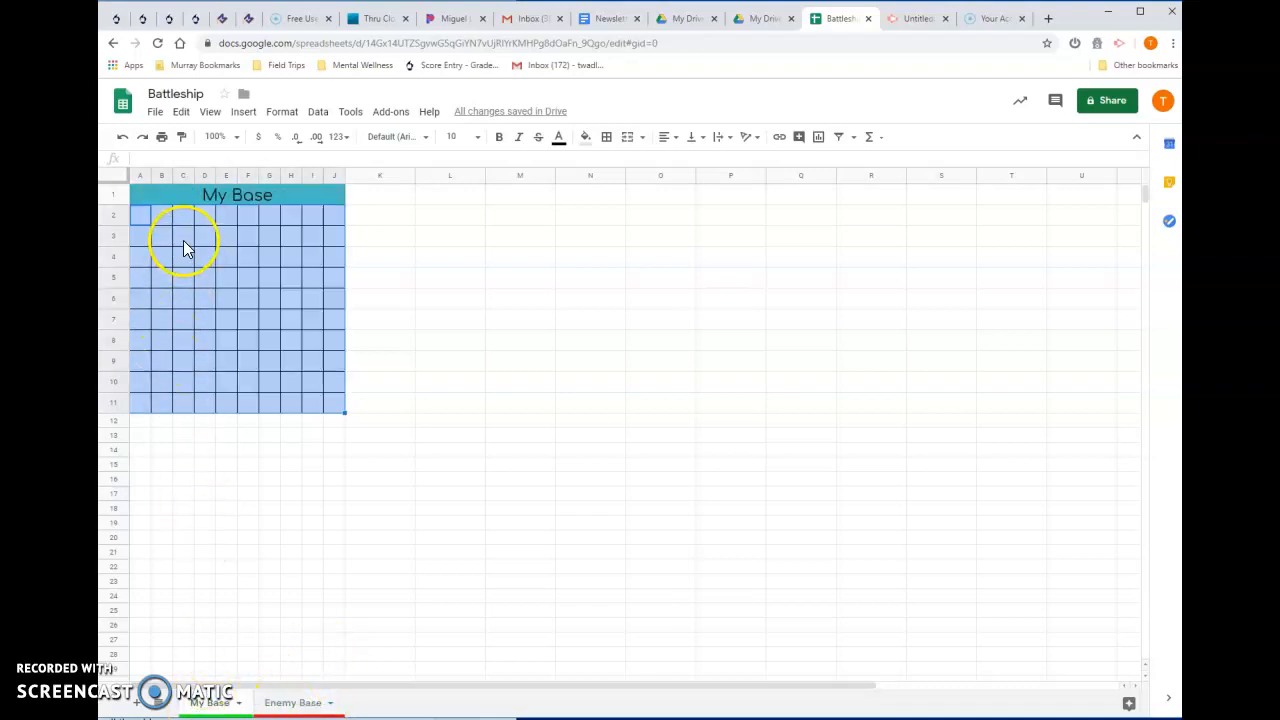
{"action": "left_click", "coordinate": [183, 238]}
{"action": "left_click_drag", "start_coordinate": [186, 289], "coordinate": [186, 319]}
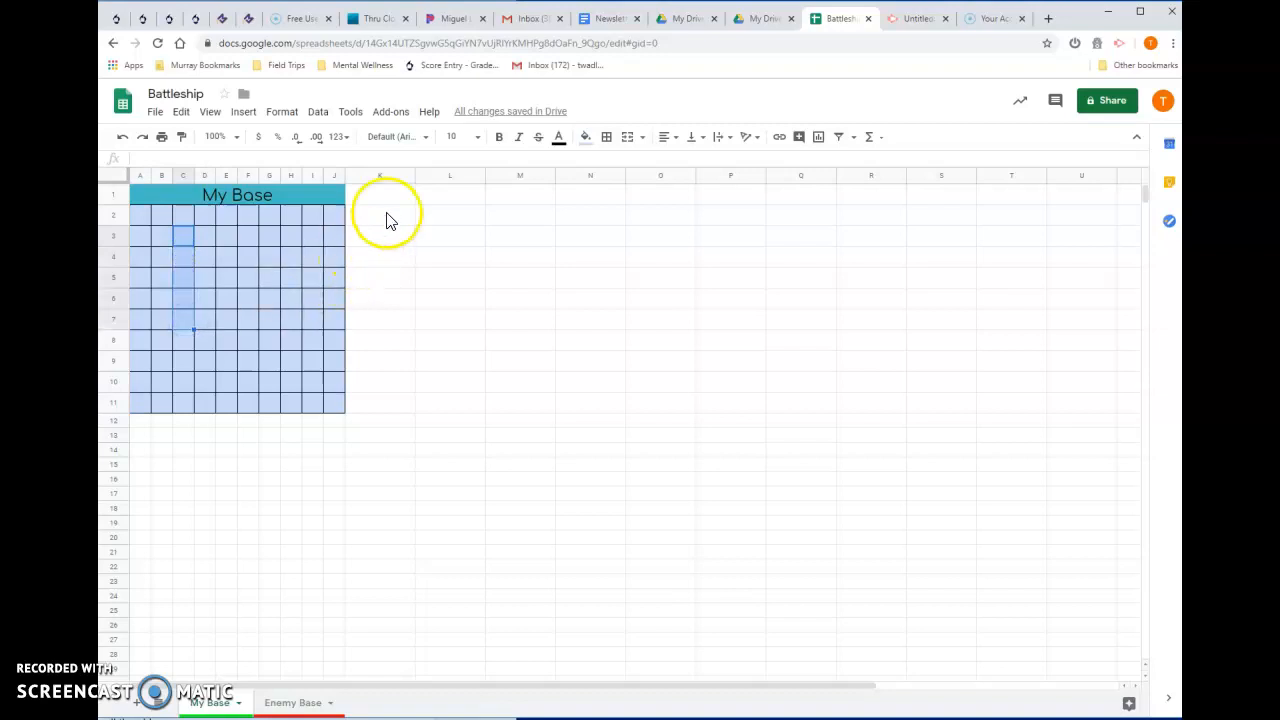
{"action": "left_click", "coordinate": [585, 141]}
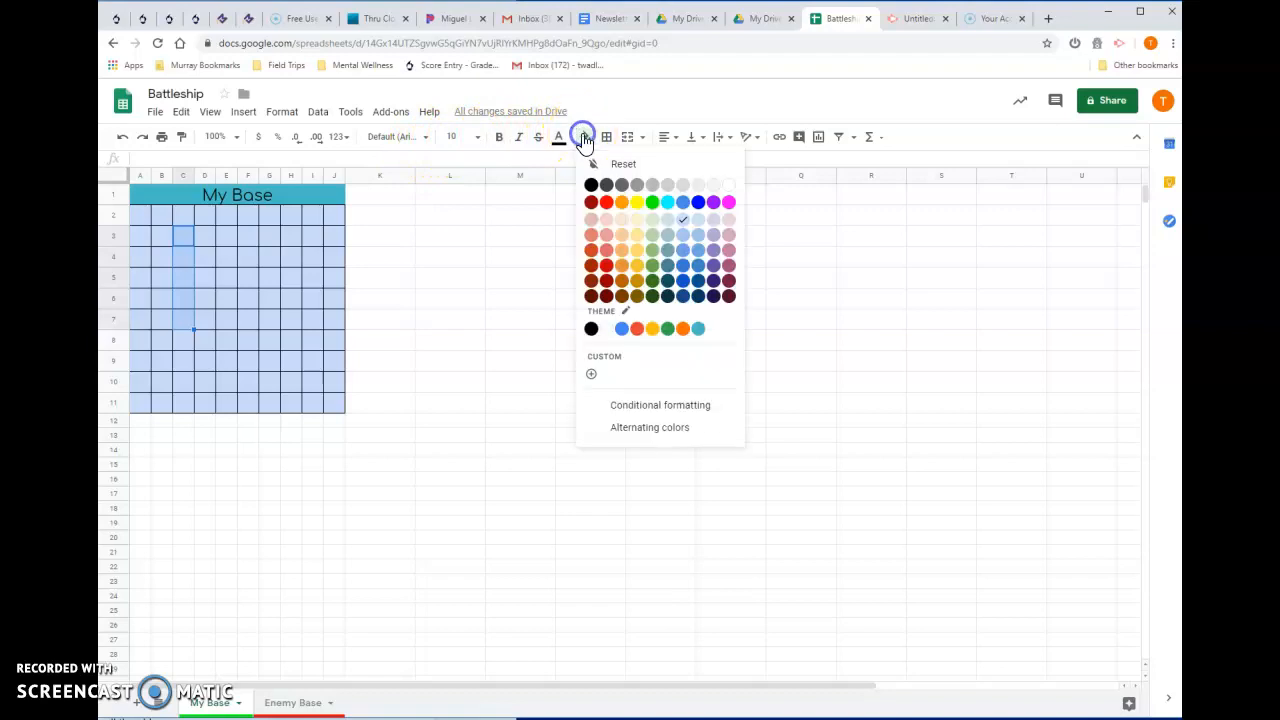
{"action": "left_click", "coordinate": [729, 182]}
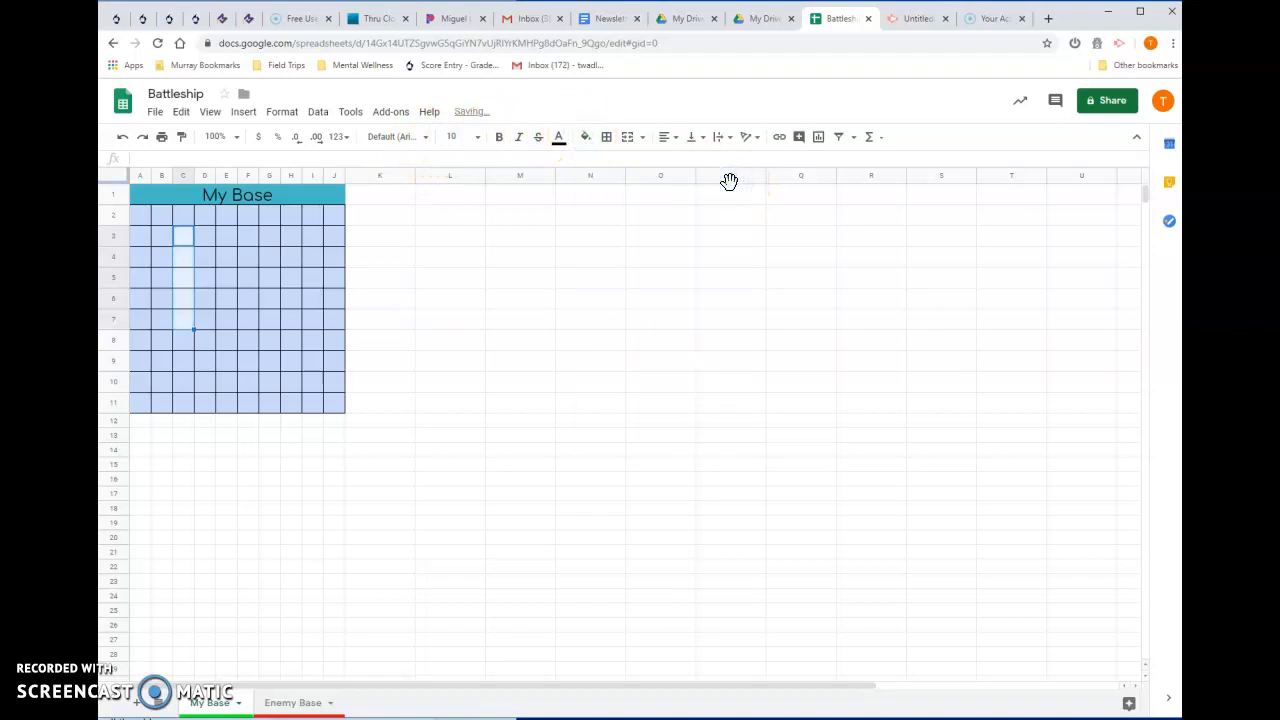
Mark a four-cell horizontal ship on the My Base grid by filling F5:I5 with green.
{"action": "left_click", "coordinate": [249, 283]}
{"action": "left_click_drag", "start_coordinate": [248, 283], "coordinate": [310, 276]}
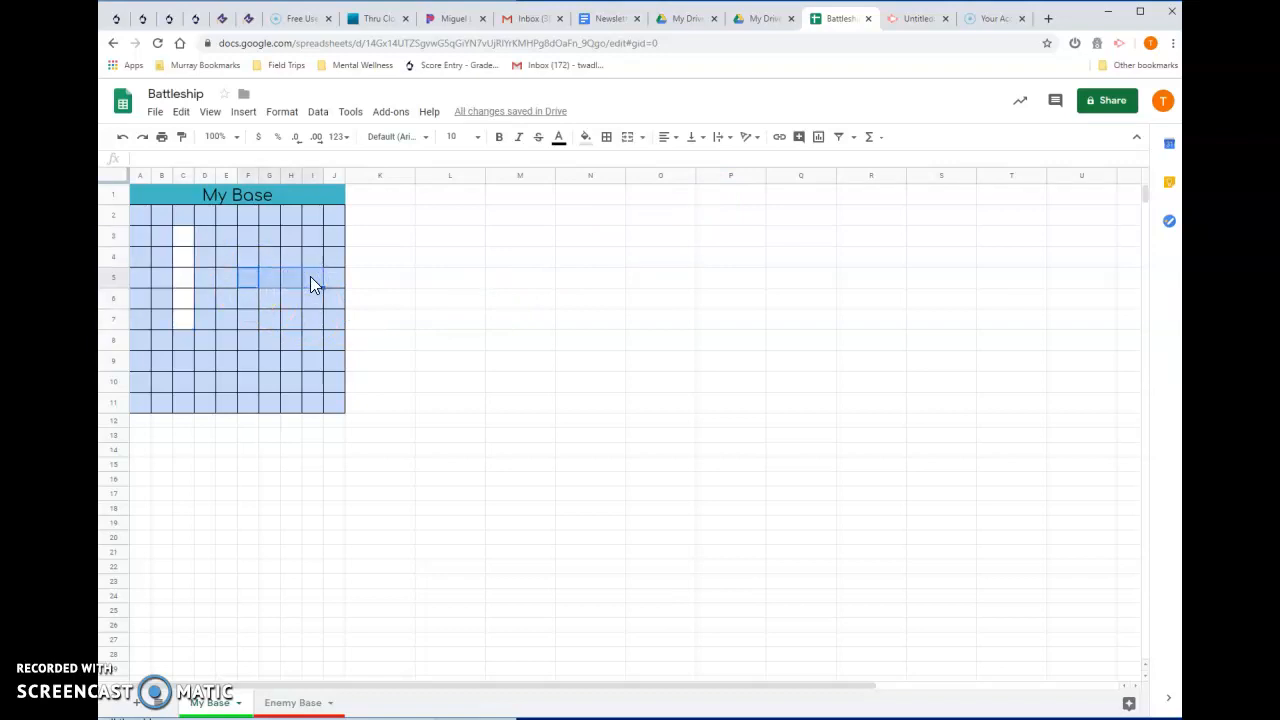
{"action": "left_click", "coordinate": [585, 136]}
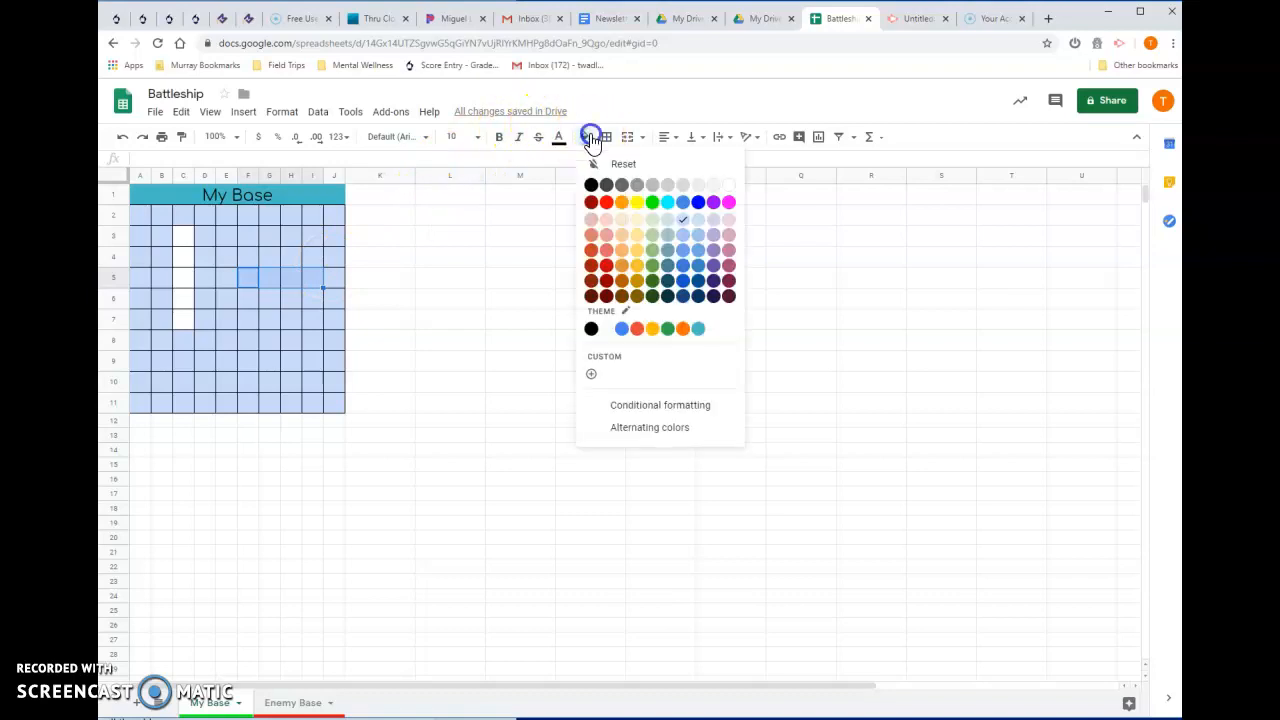
{"action": "left_click", "coordinate": [652, 203]}
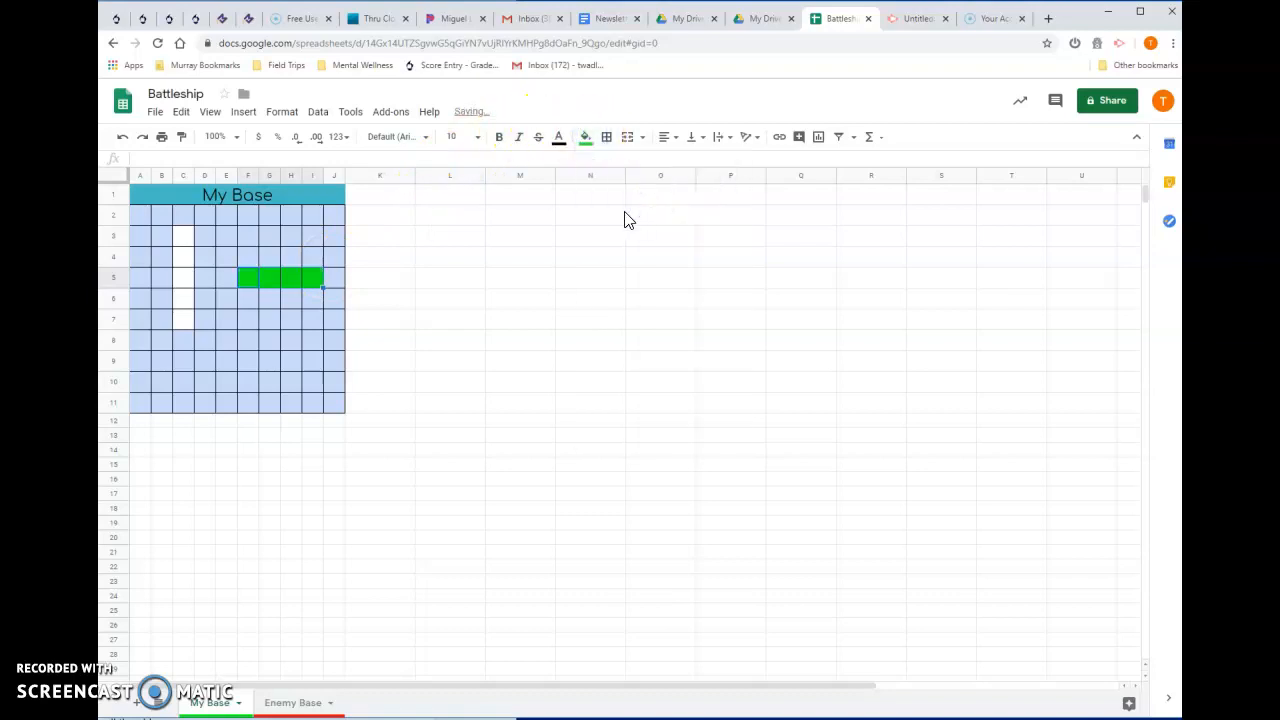
Mark a three-cell vertical ship on the My Base grid by filling E8:E10 with purple.
{"action": "left_click_drag", "start_coordinate": [227, 342], "coordinate": [224, 379]}
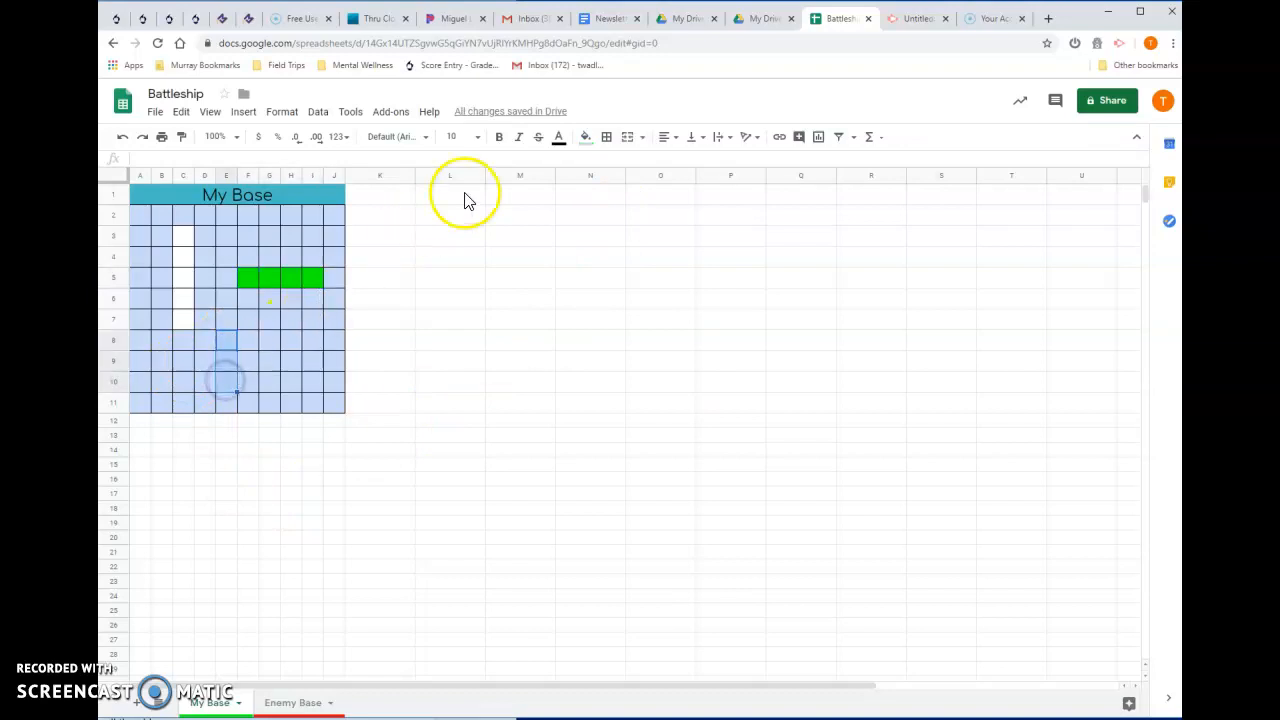
{"action": "left_click", "coordinate": [587, 140]}
{"action": "left_click", "coordinate": [713, 203]}
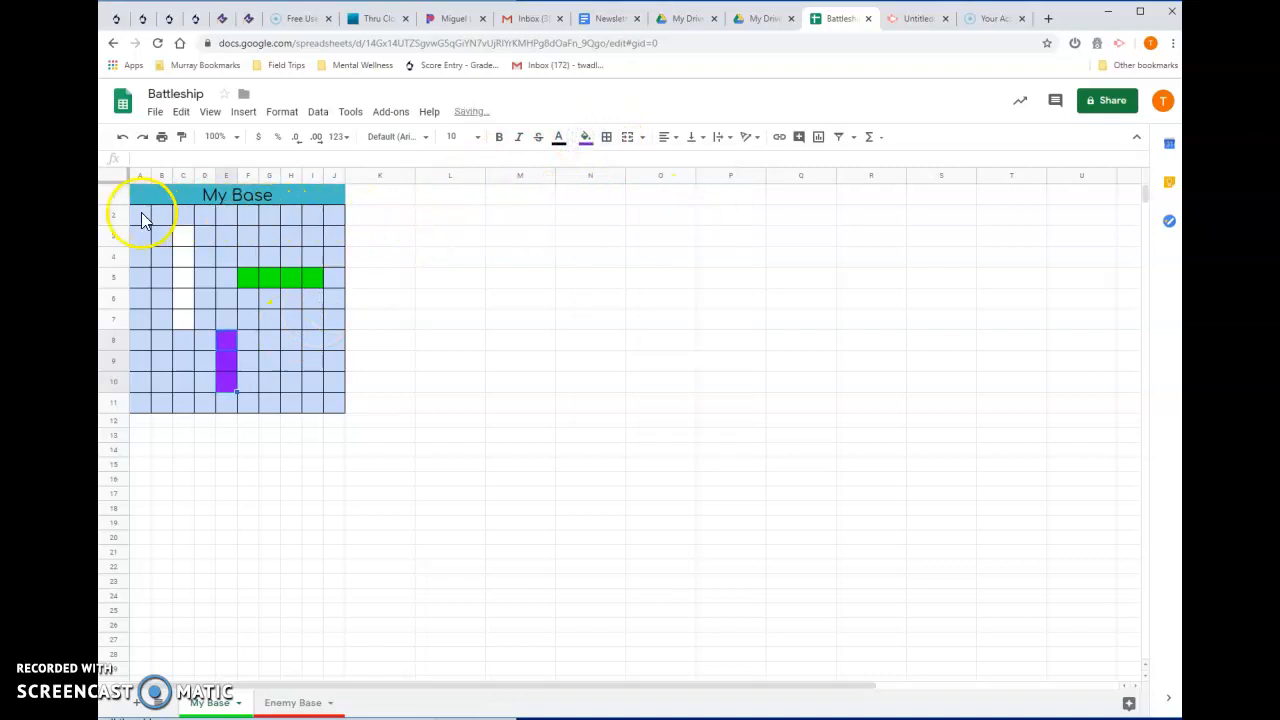
Mark a three-cell horizontal ship on the My Base grid by filling A2:C2 with purple.
{"action": "left_click", "coordinate": [166, 213]}
{"action": "left_click_drag", "start_coordinate": [166, 213], "coordinate": [181, 211]}
{"action": "left_click", "coordinate": [586, 138]}
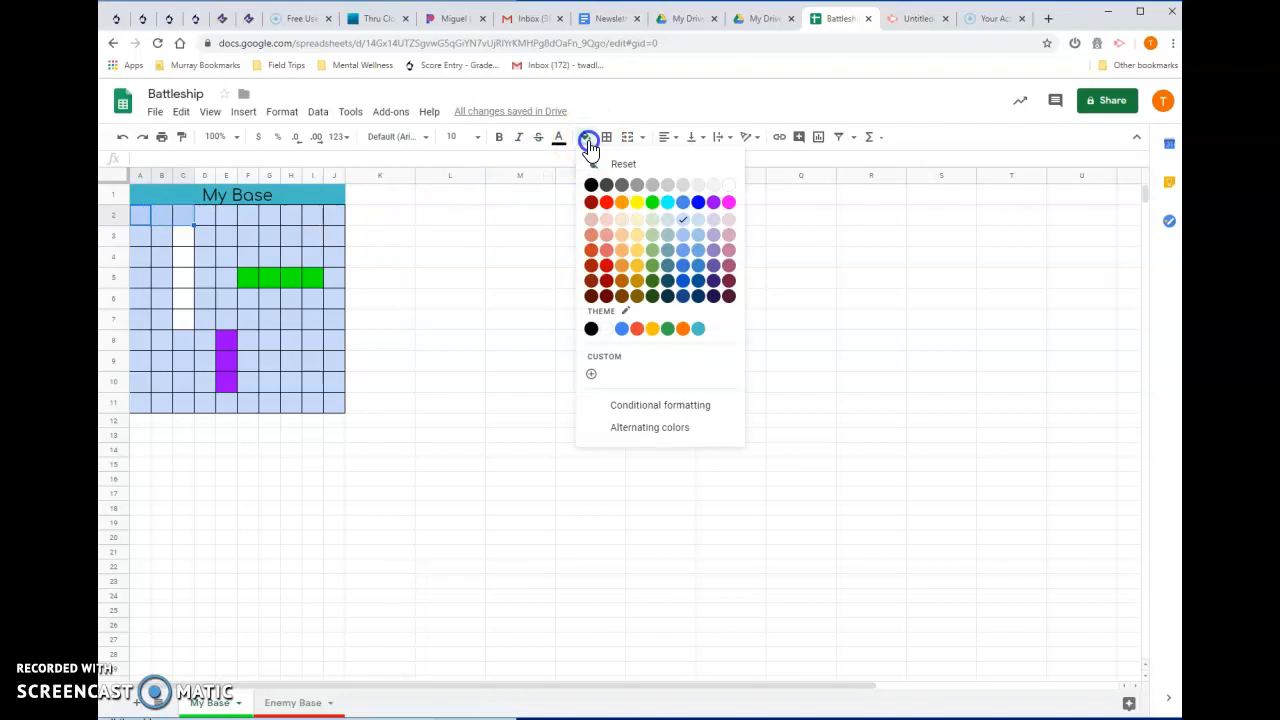
{"action": "left_click", "coordinate": [713, 203]}
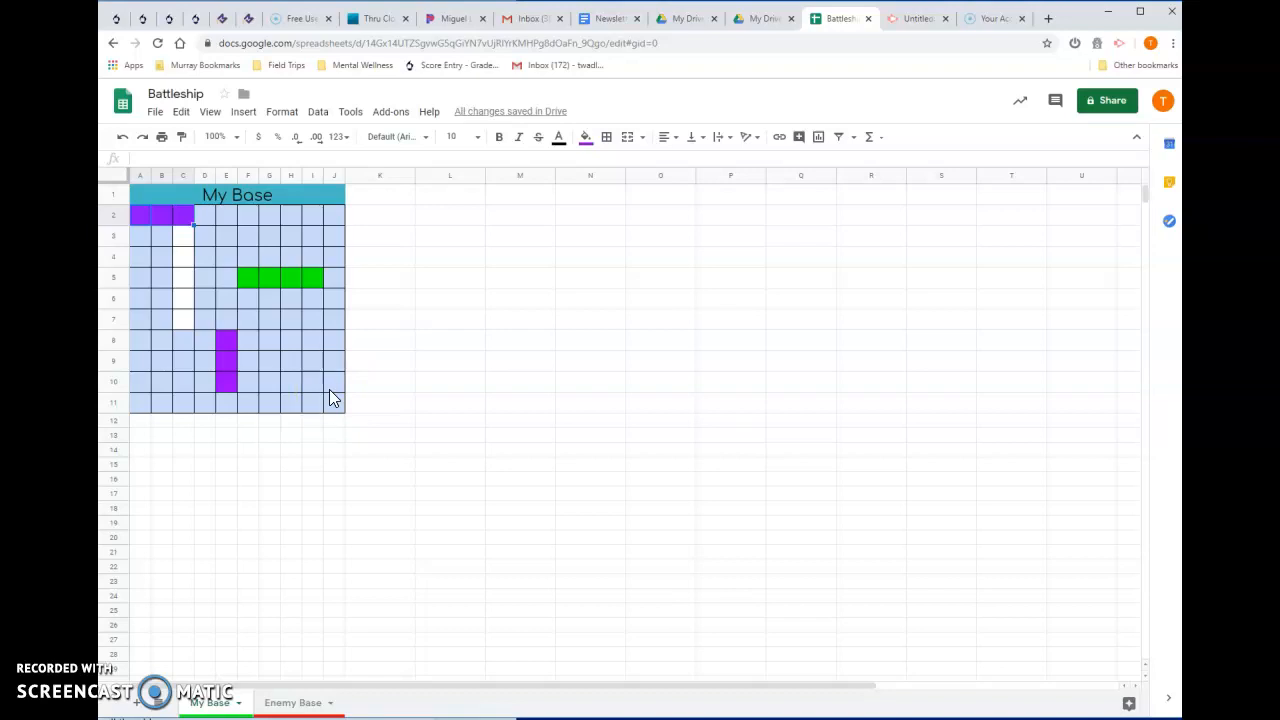
Mark a two-cell vertical ship on the My Base grid by filling H9:H10 with yellow, and switch to the Enemy Base sheet.
{"action": "left_click", "coordinate": [278, 390]}
{"action": "left_click", "coordinate": [292, 360]}
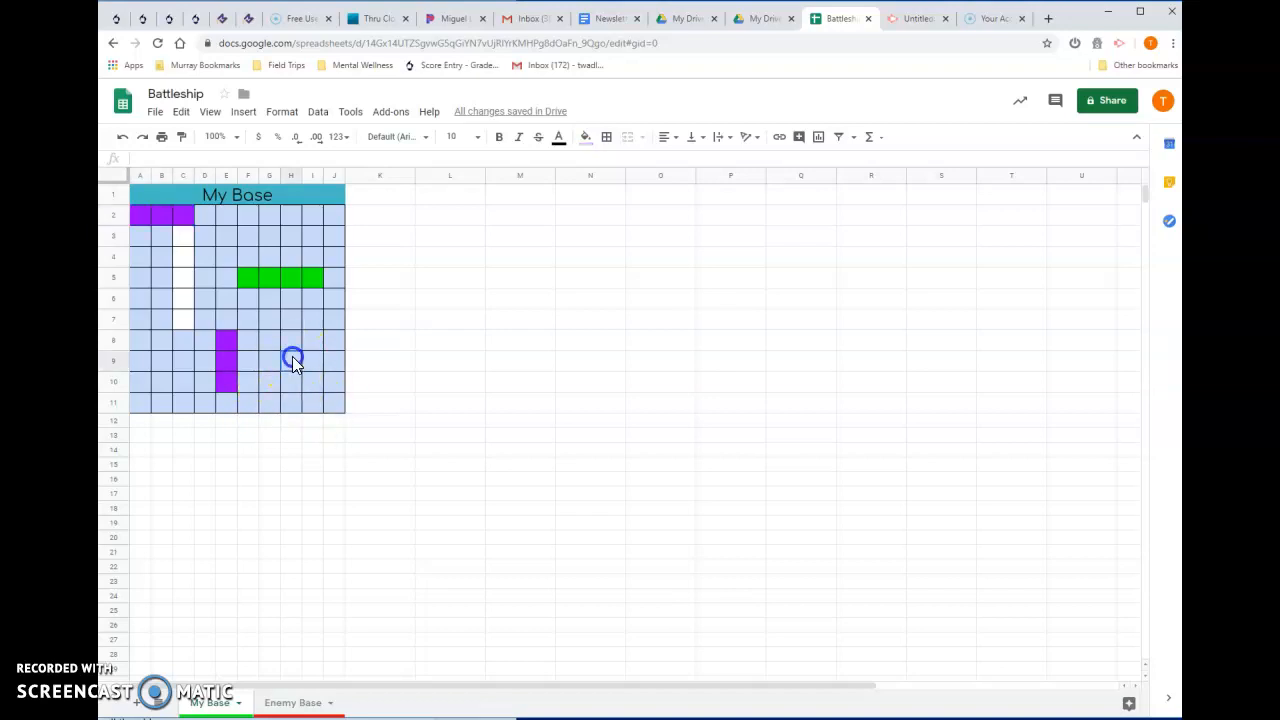
{"action": "left_click_drag", "start_coordinate": [292, 360], "coordinate": [289, 385]}
{"action": "left_click", "coordinate": [585, 137]}
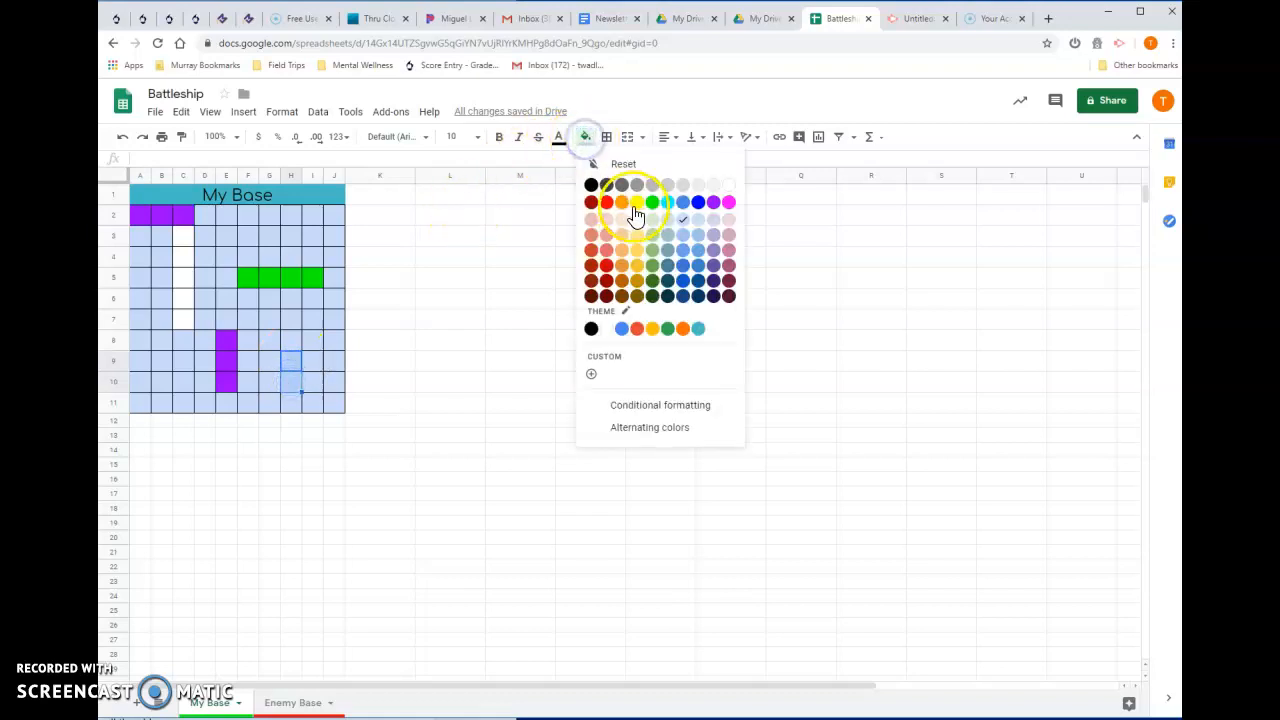
{"action": "left_click", "coordinate": [636, 204]}
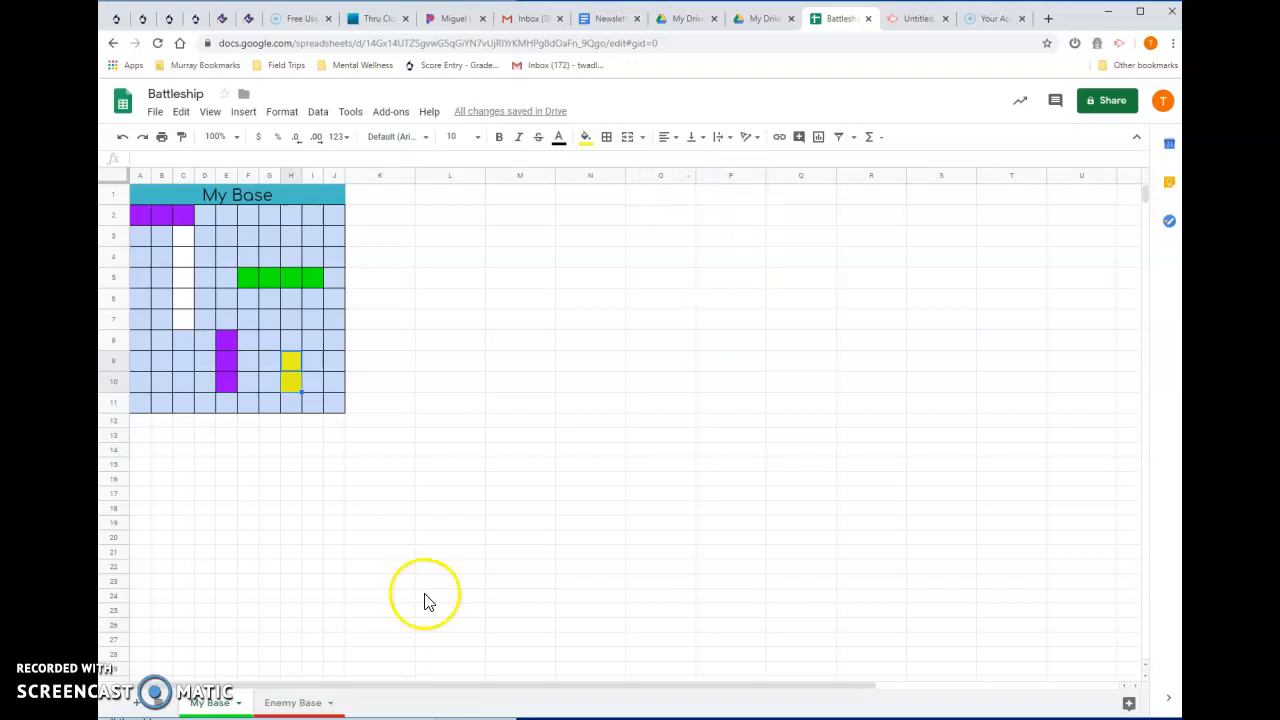
{"action": "left_click", "coordinate": [296, 704]}
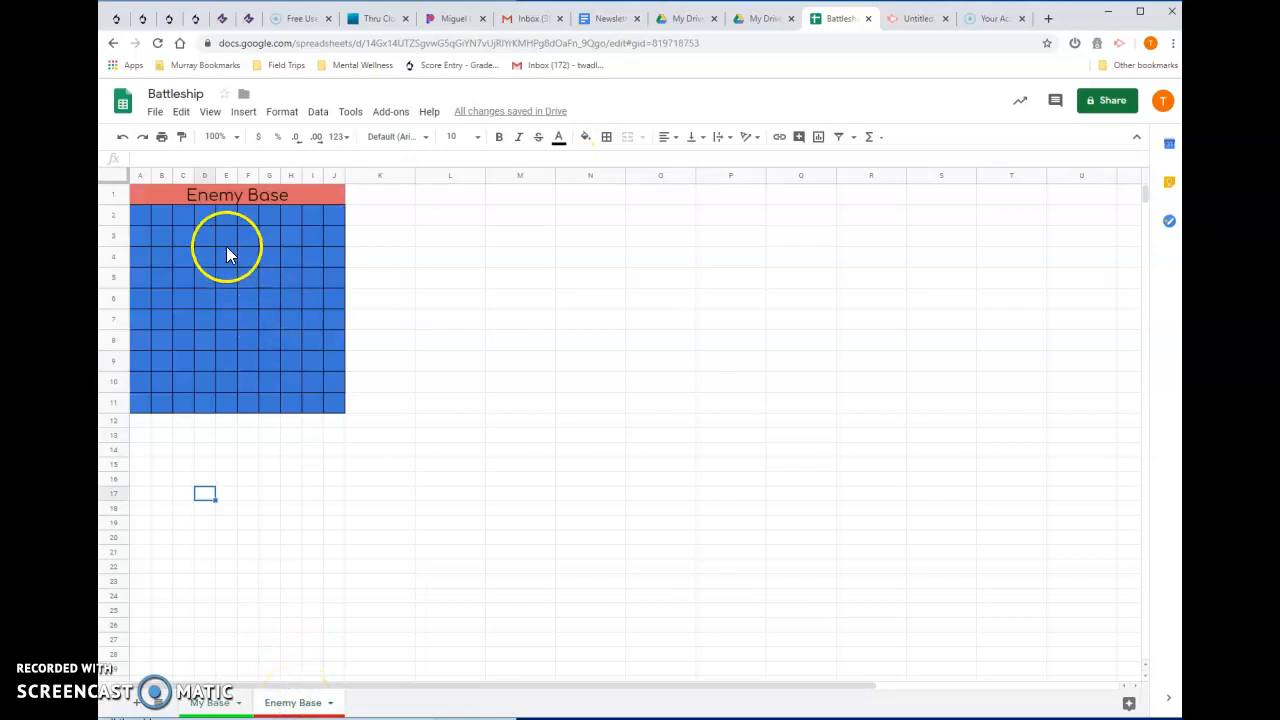